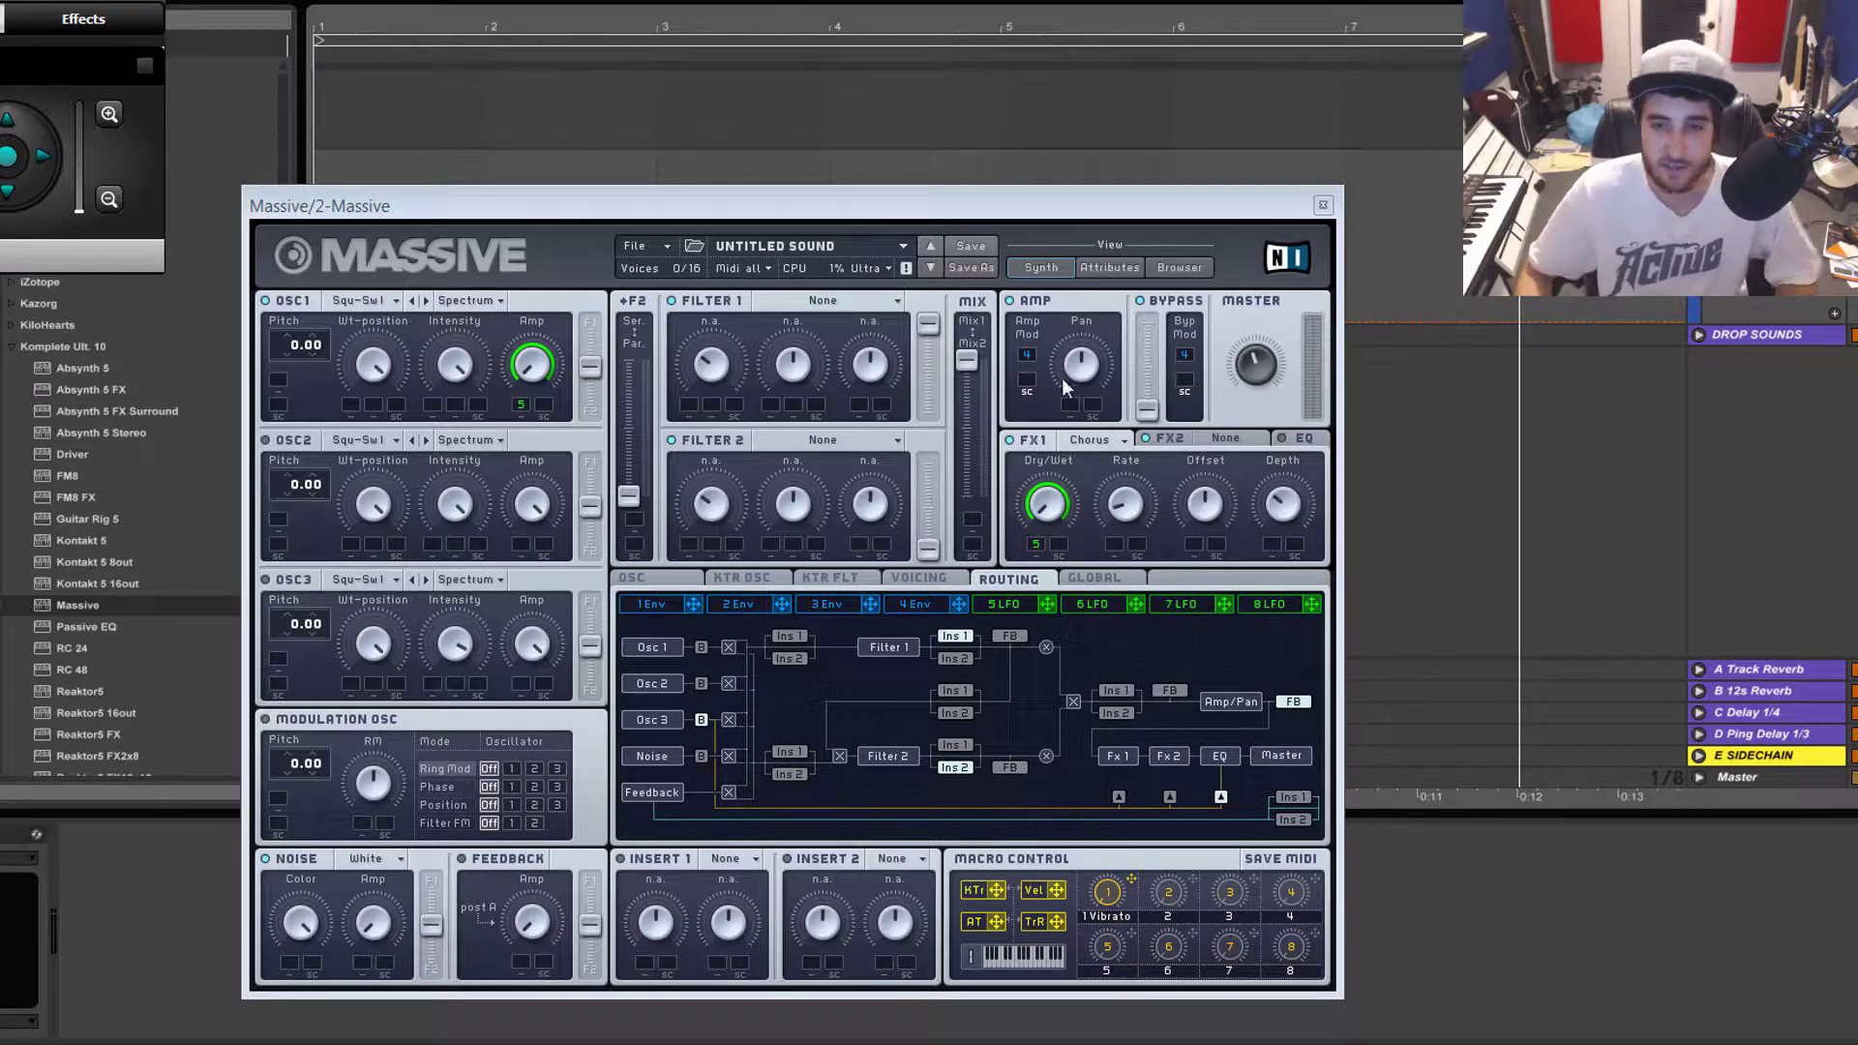
pyautogui.click(1227, 444)
pyautogui.click(1227, 444)
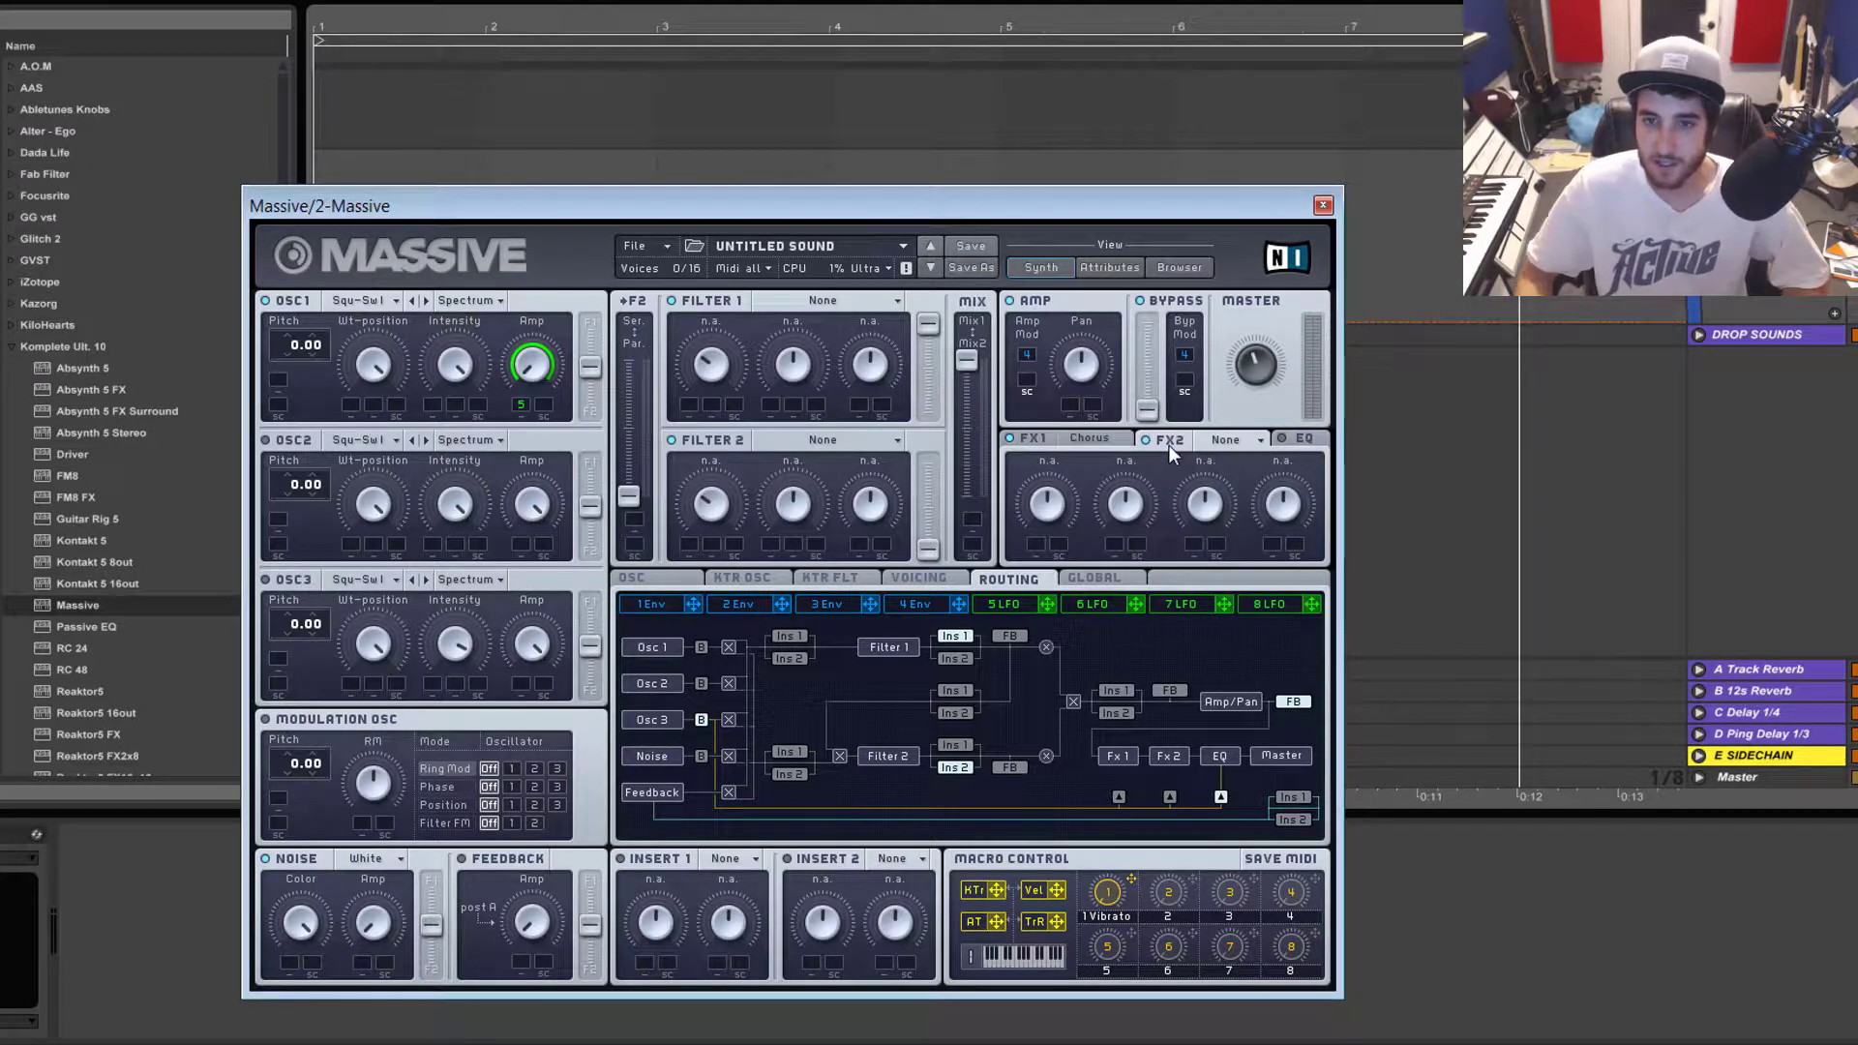
pyautogui.click(1073, 445)
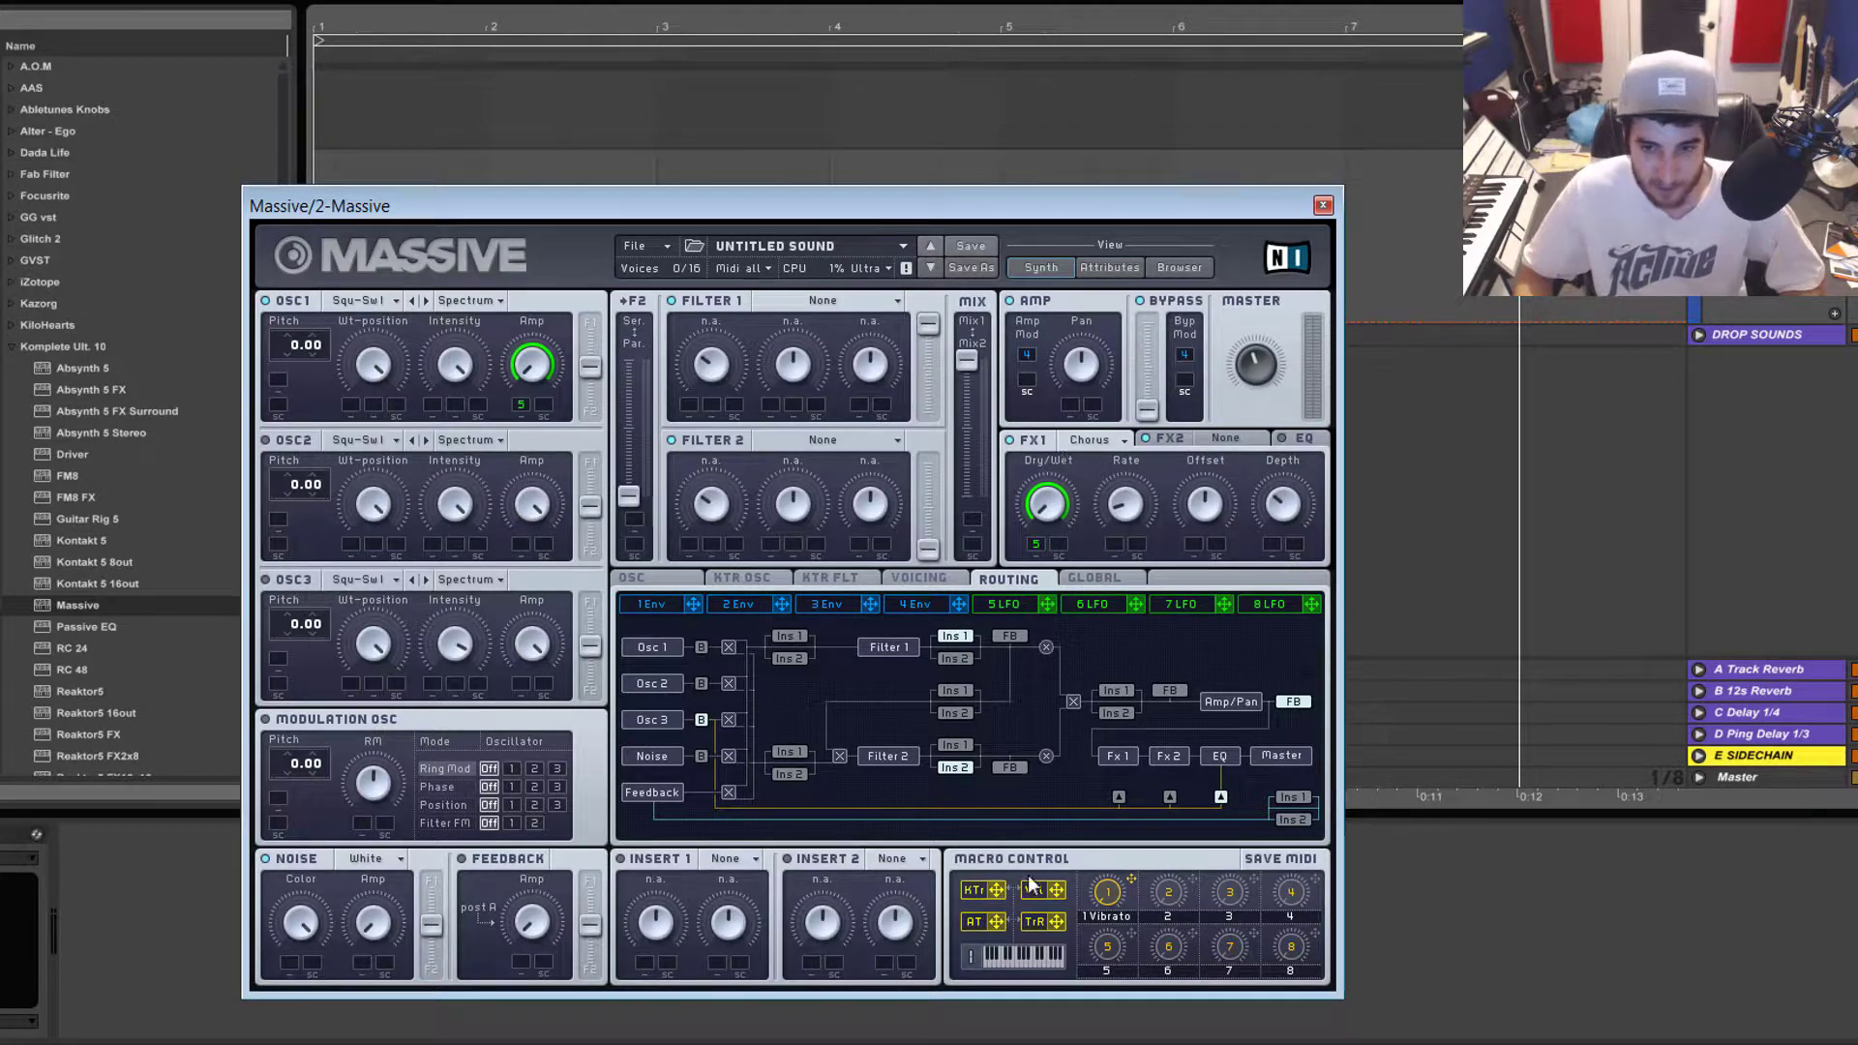
# Step: Load Simple Delay into Insert 1, switch the insert on, and adjust its Time knob while playing notes
pyautogui.click(724, 858)
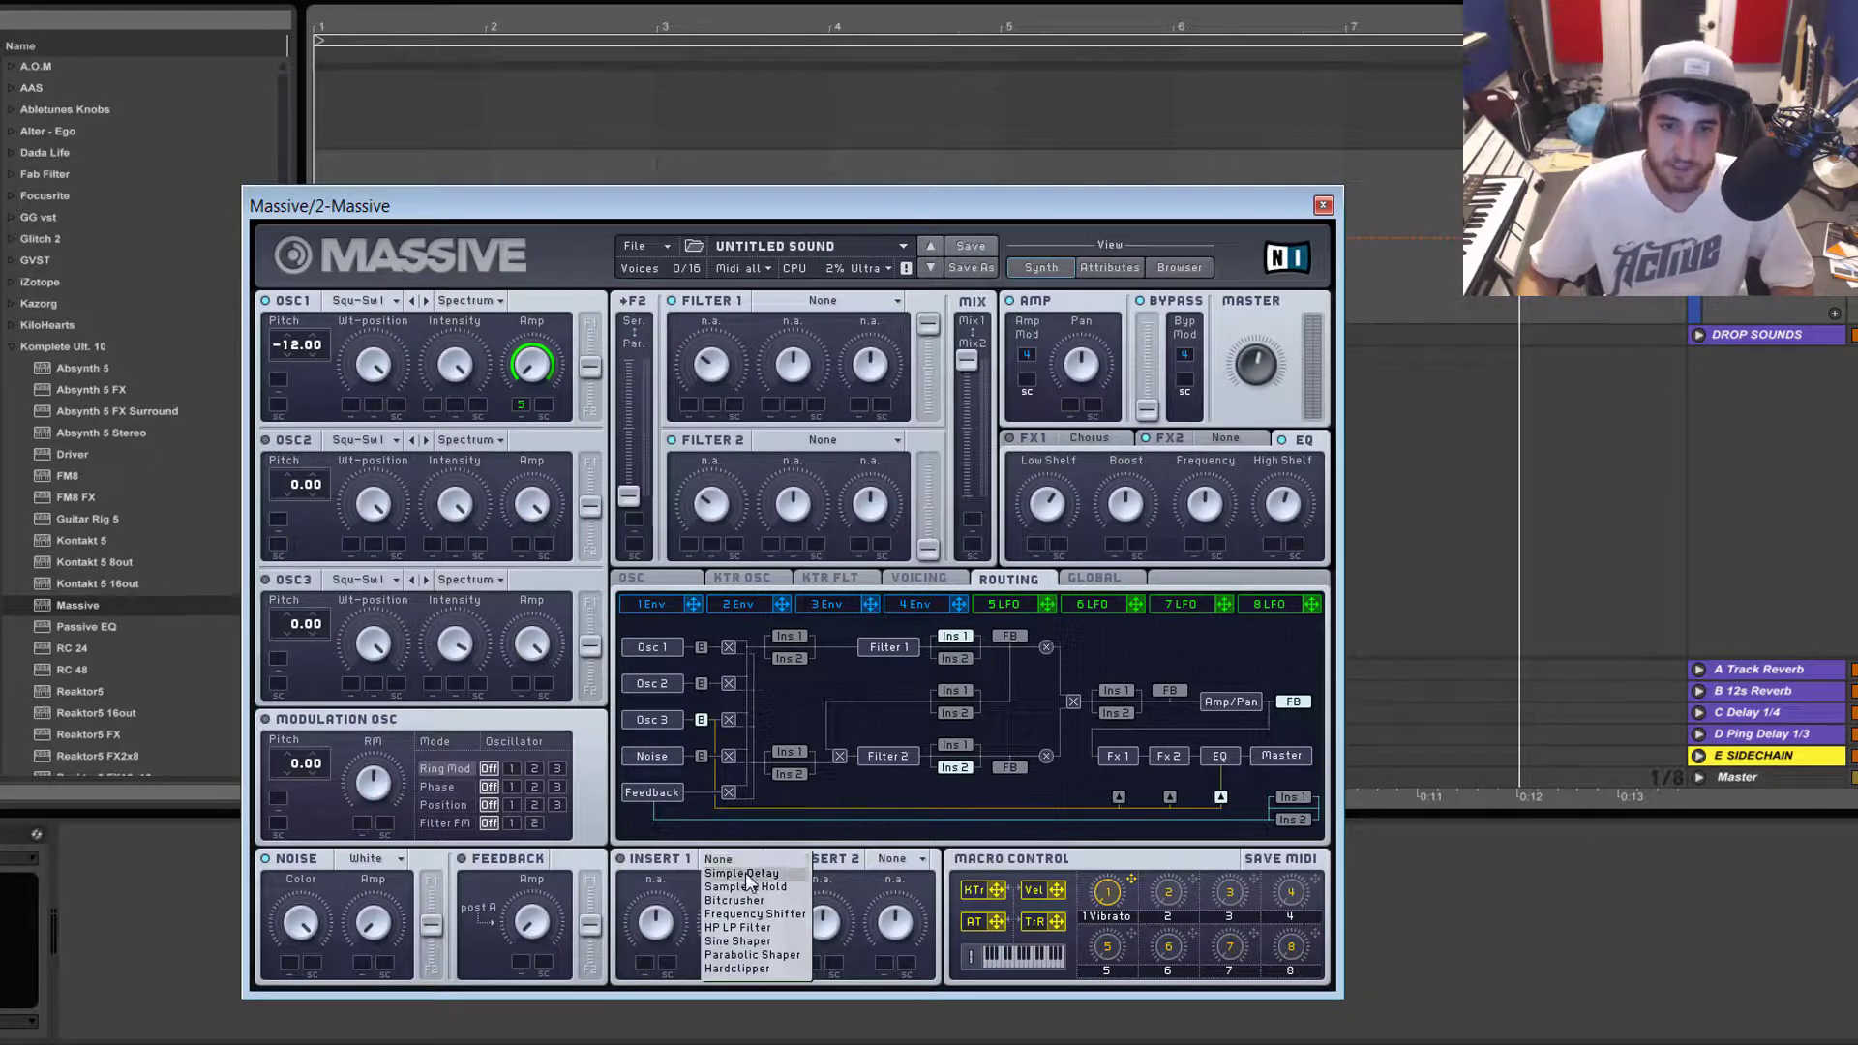
pyautogui.click(745, 873)
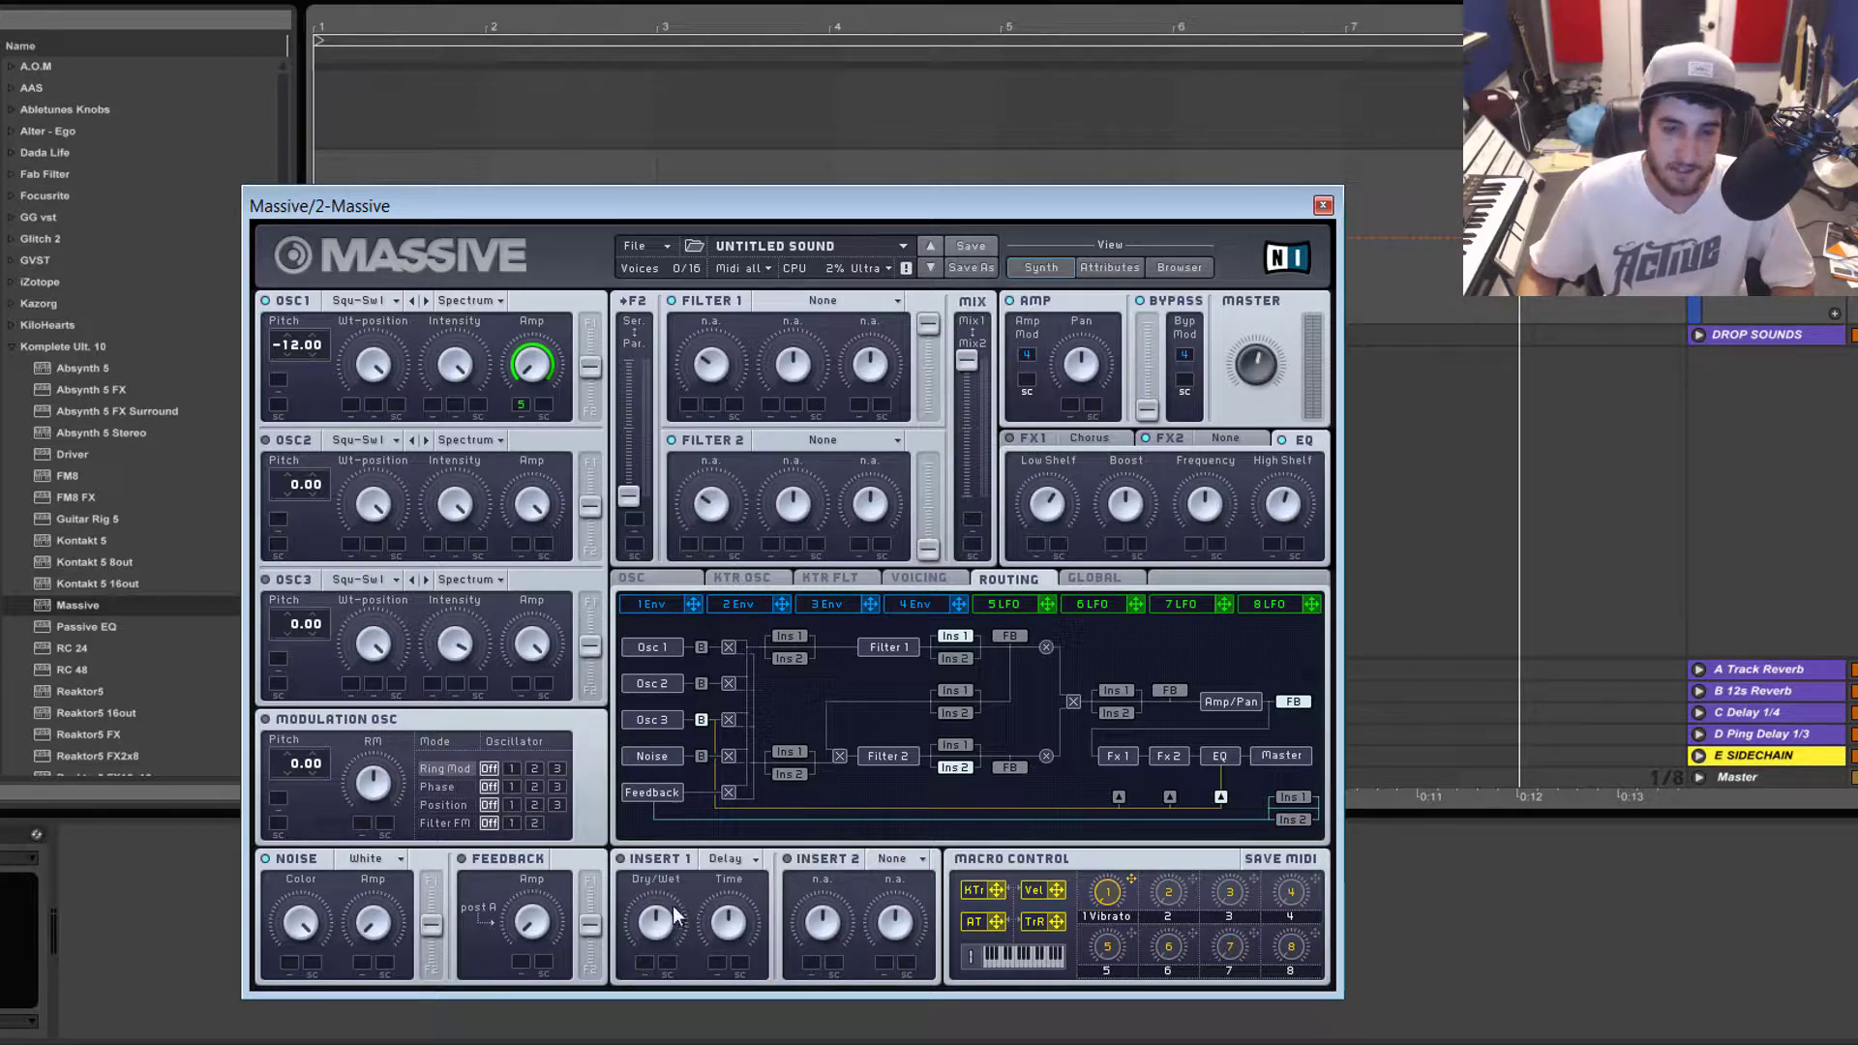
pyautogui.click(622, 859)
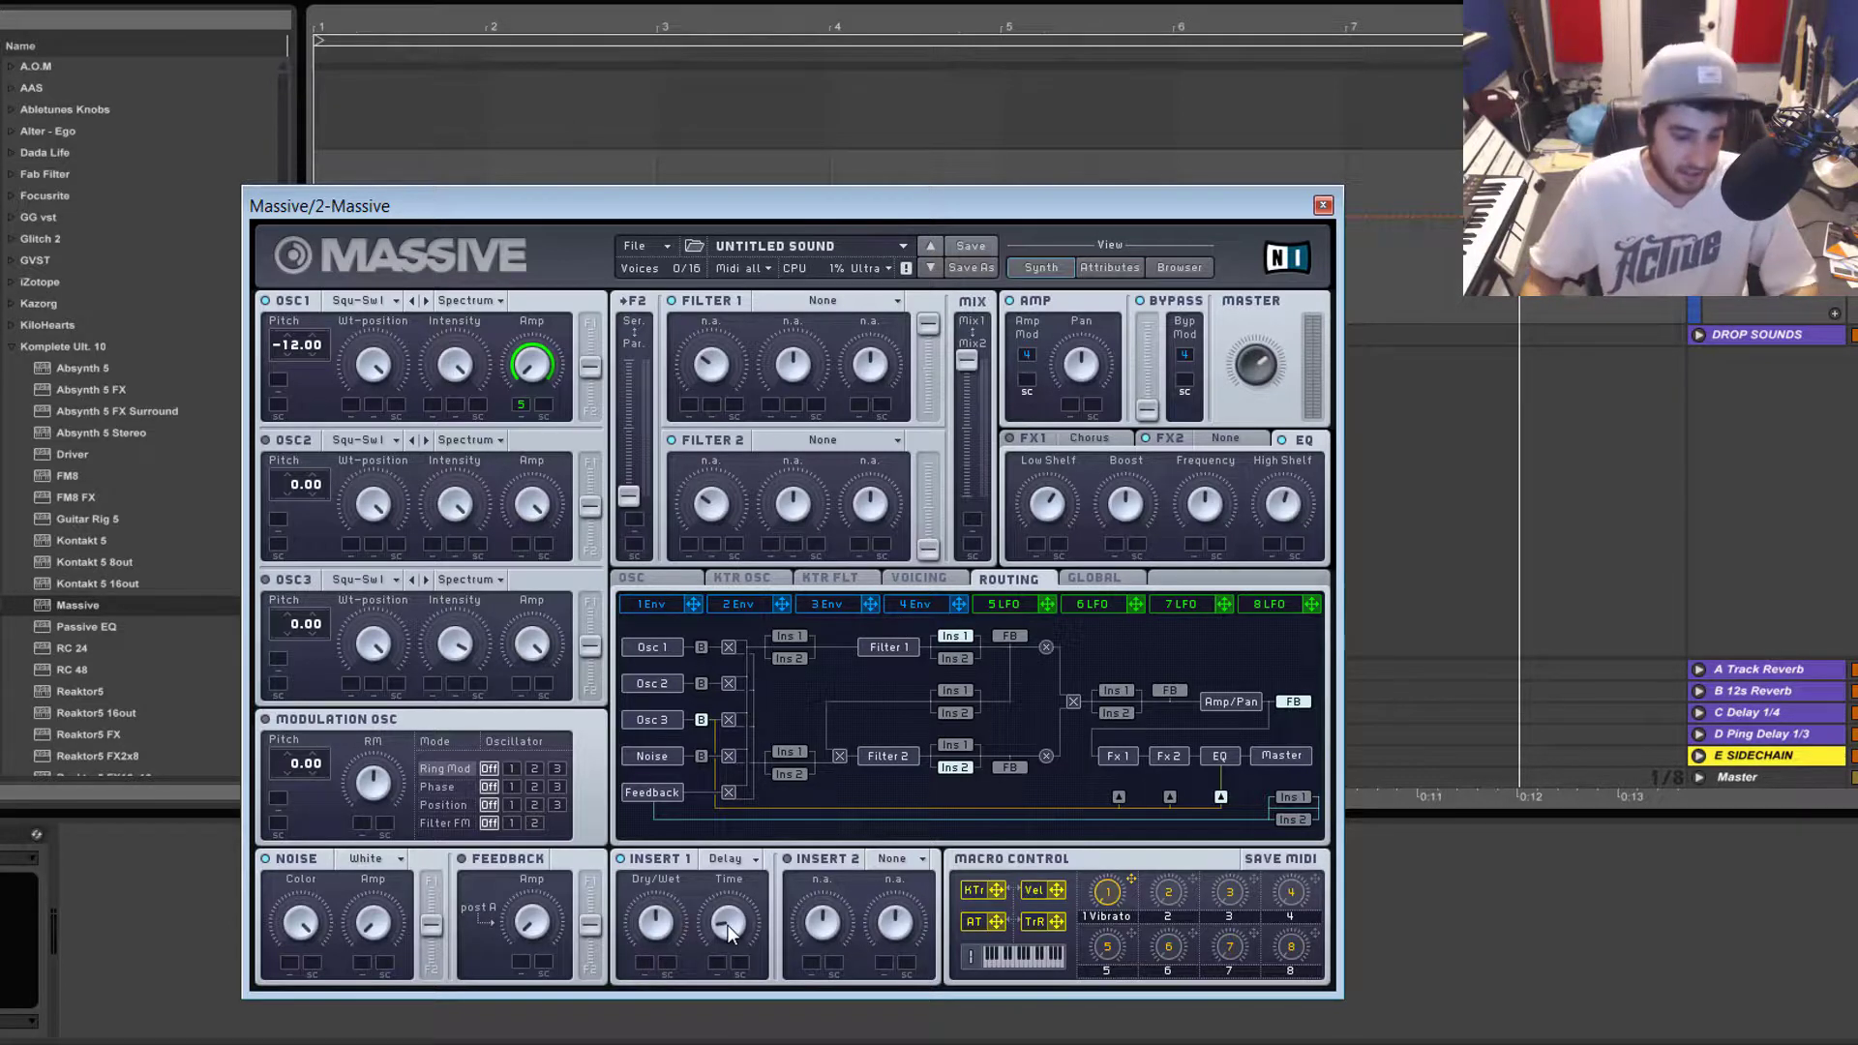
pyautogui.scroll(-3, 728, 929)
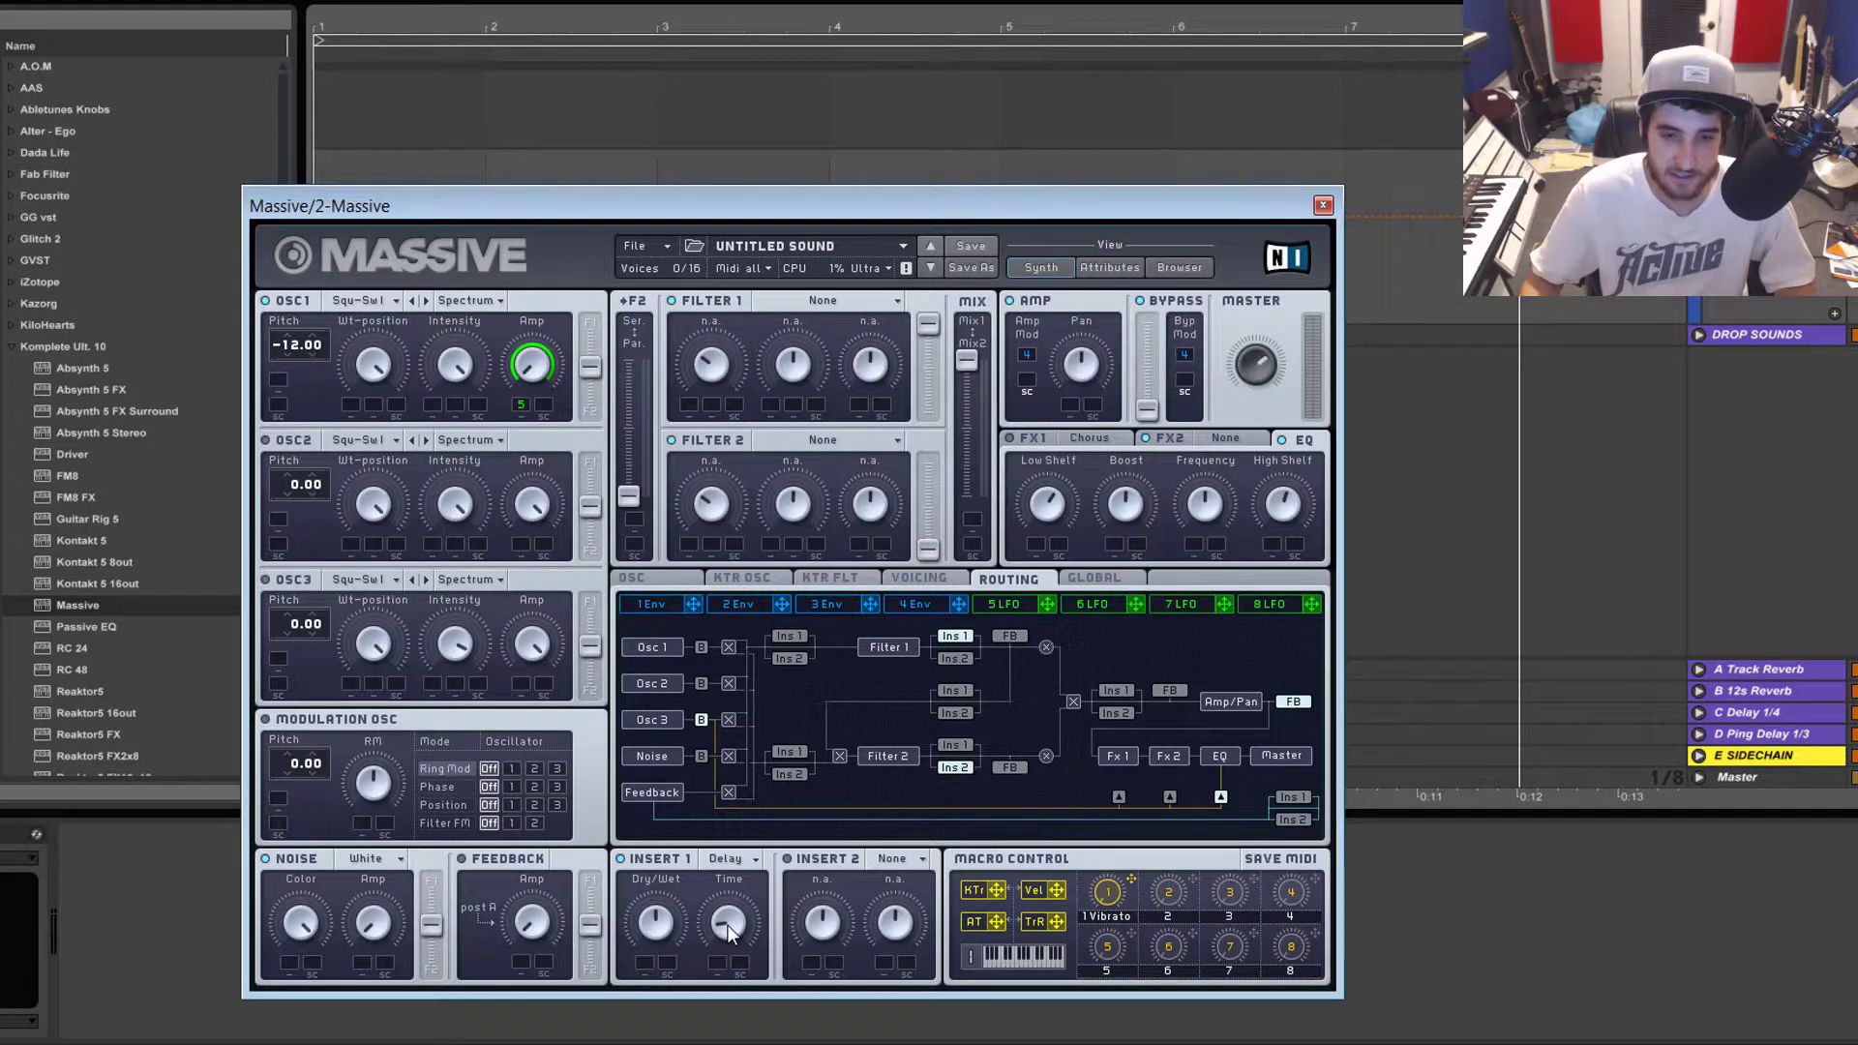
pyautogui.press('space')
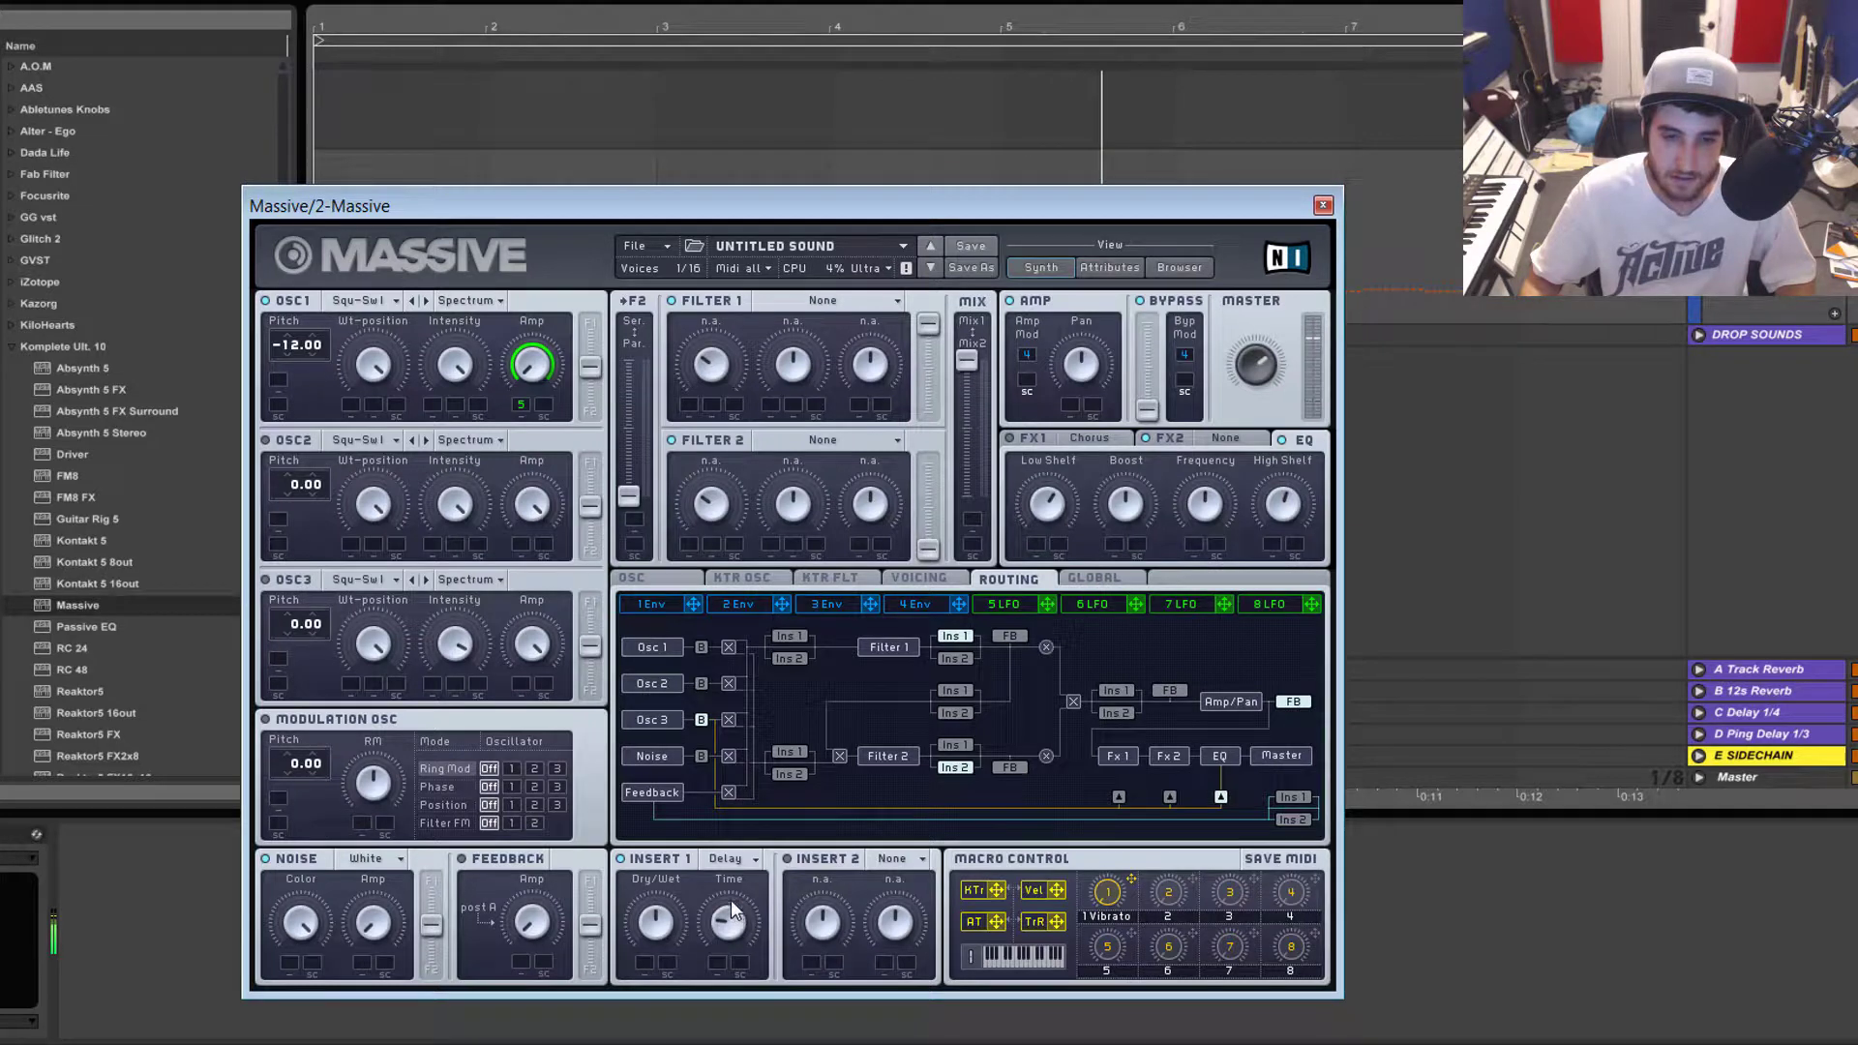
pyautogui.moveTo(730, 905); pyautogui.dragTo(733, 827)
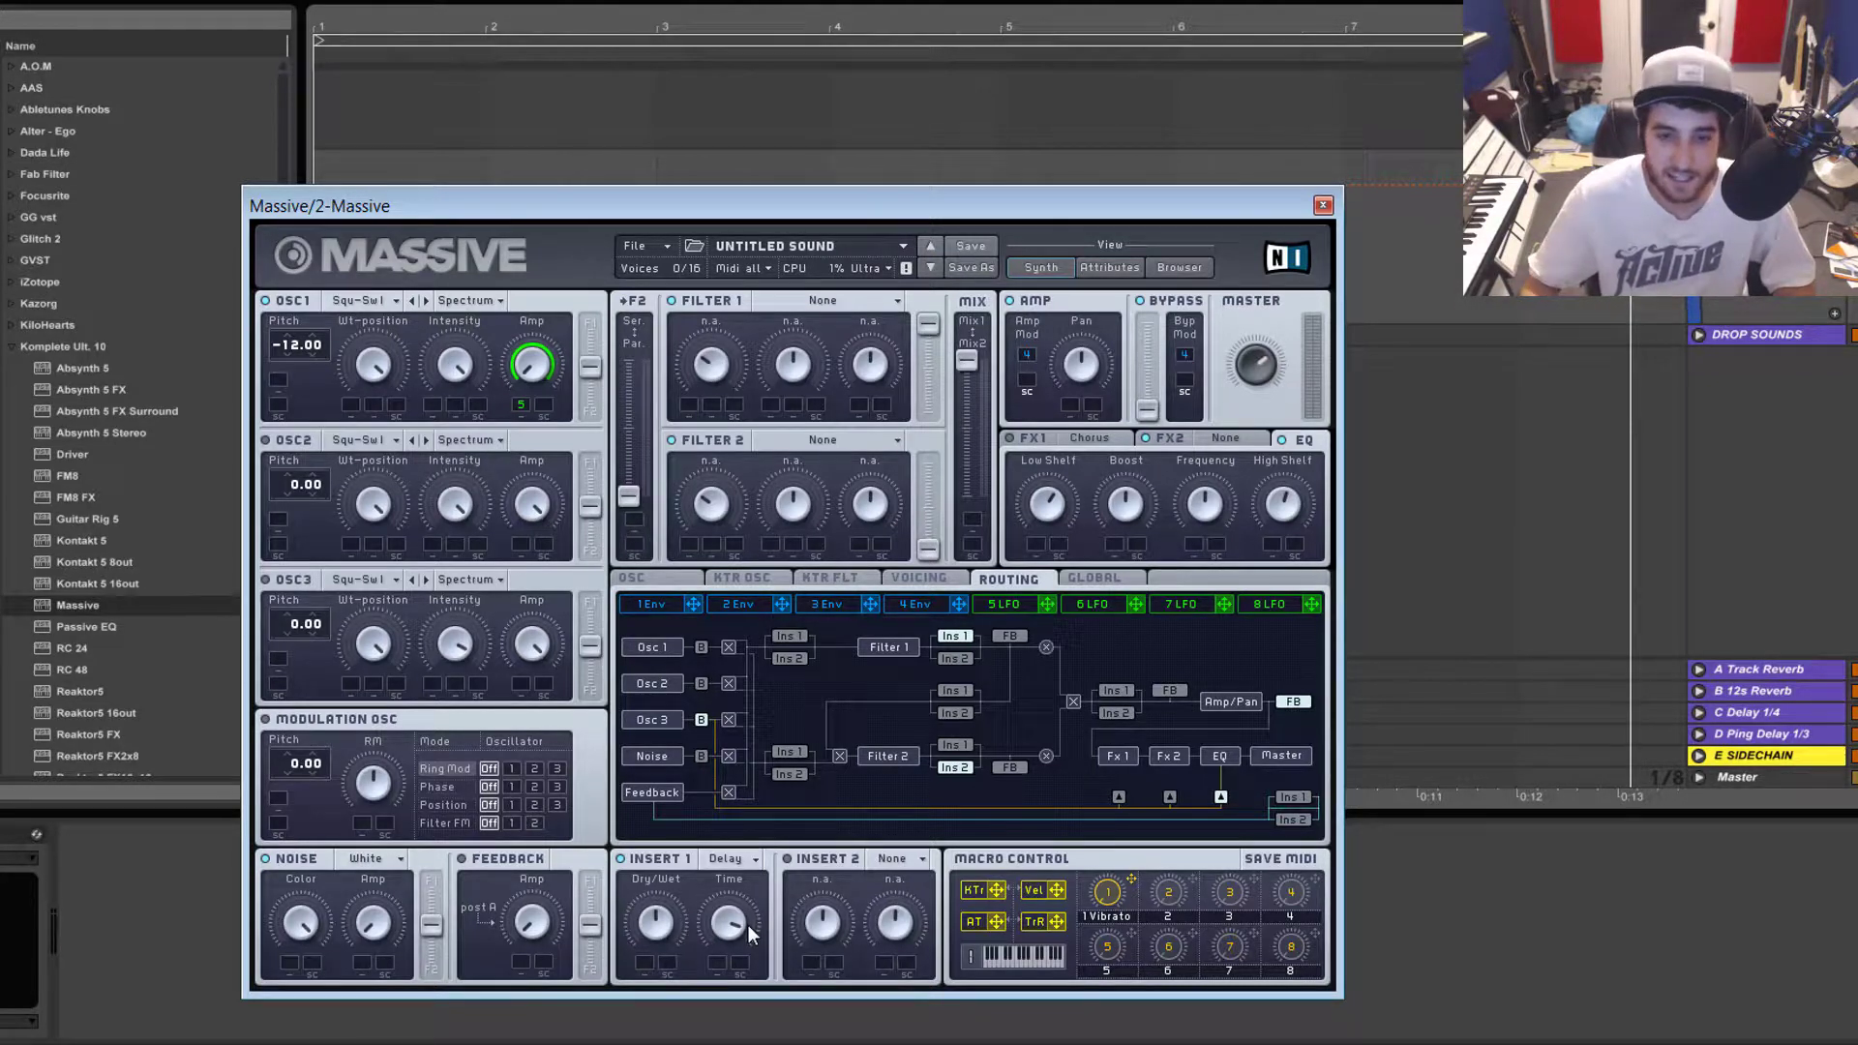
pyautogui.moveTo(747, 926); pyautogui.dragTo(736, 980)
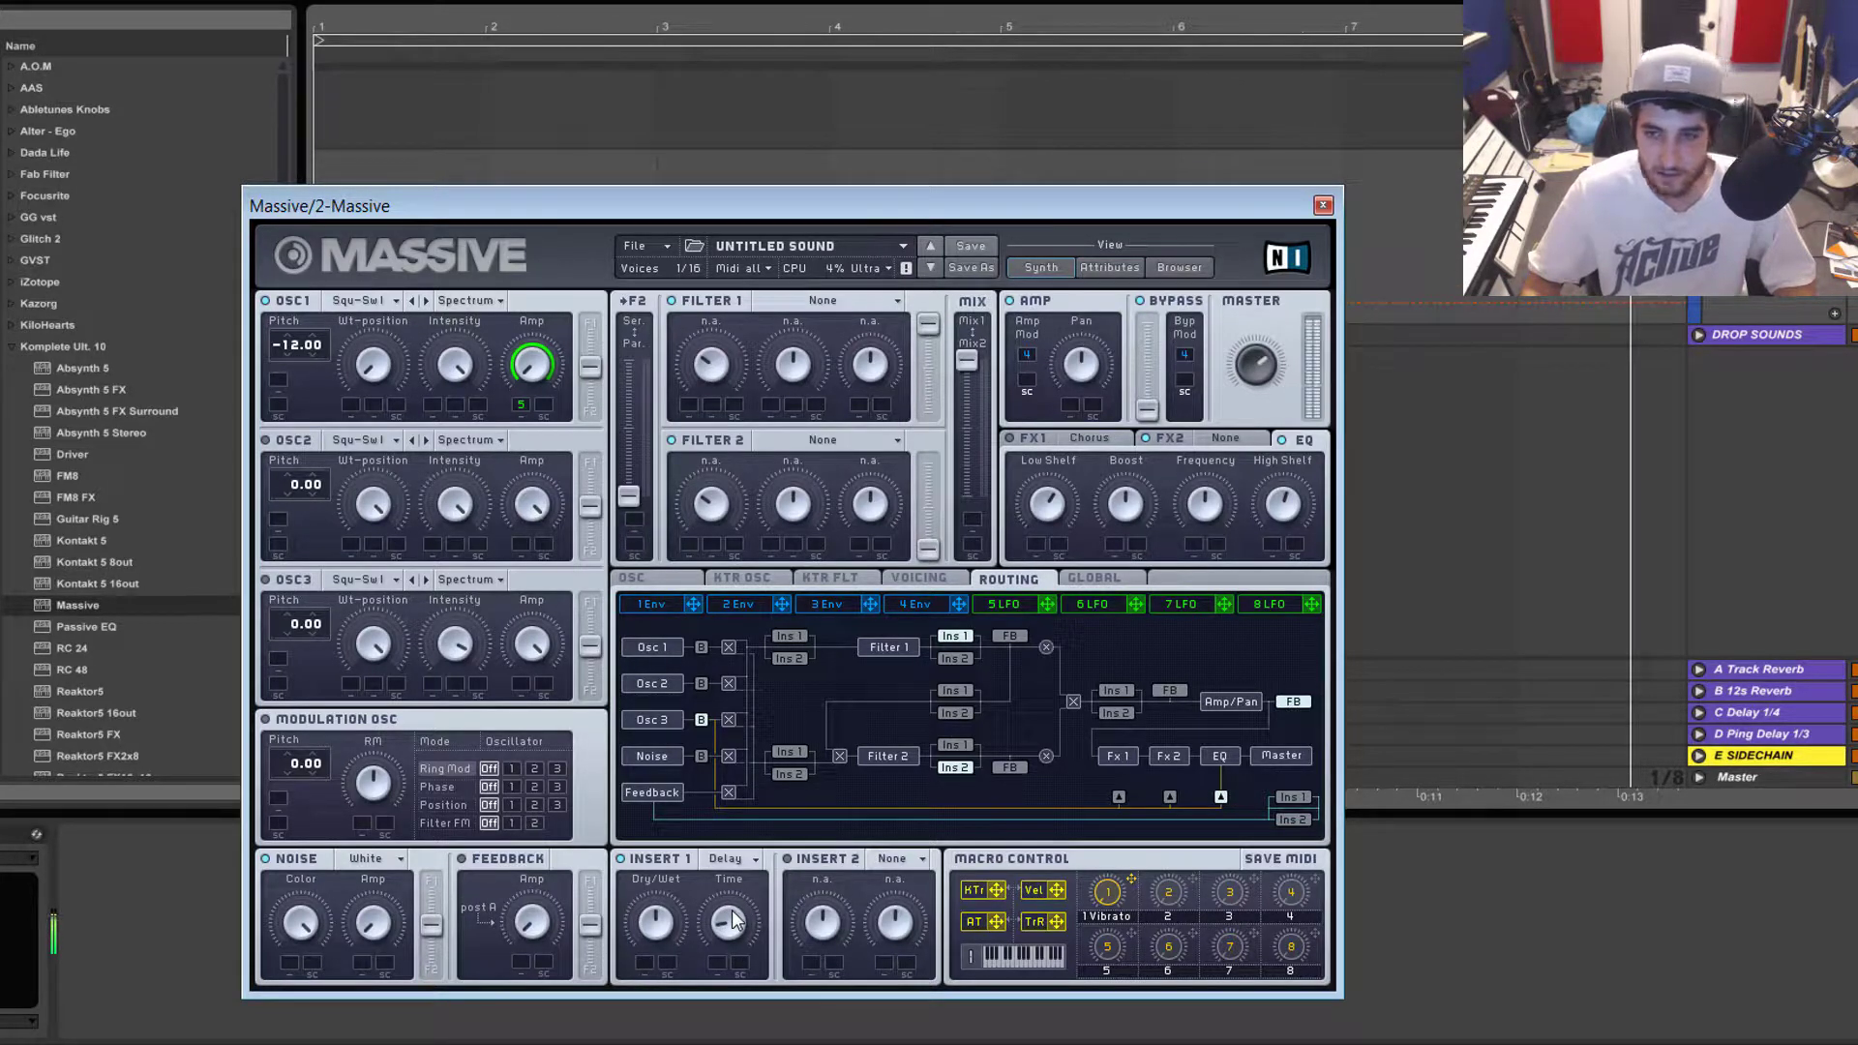
# Step: Try the Frequency Shifter in Insert 1 and adjust its Pitch and Dry/Wet amounts
pyautogui.click(746, 858)
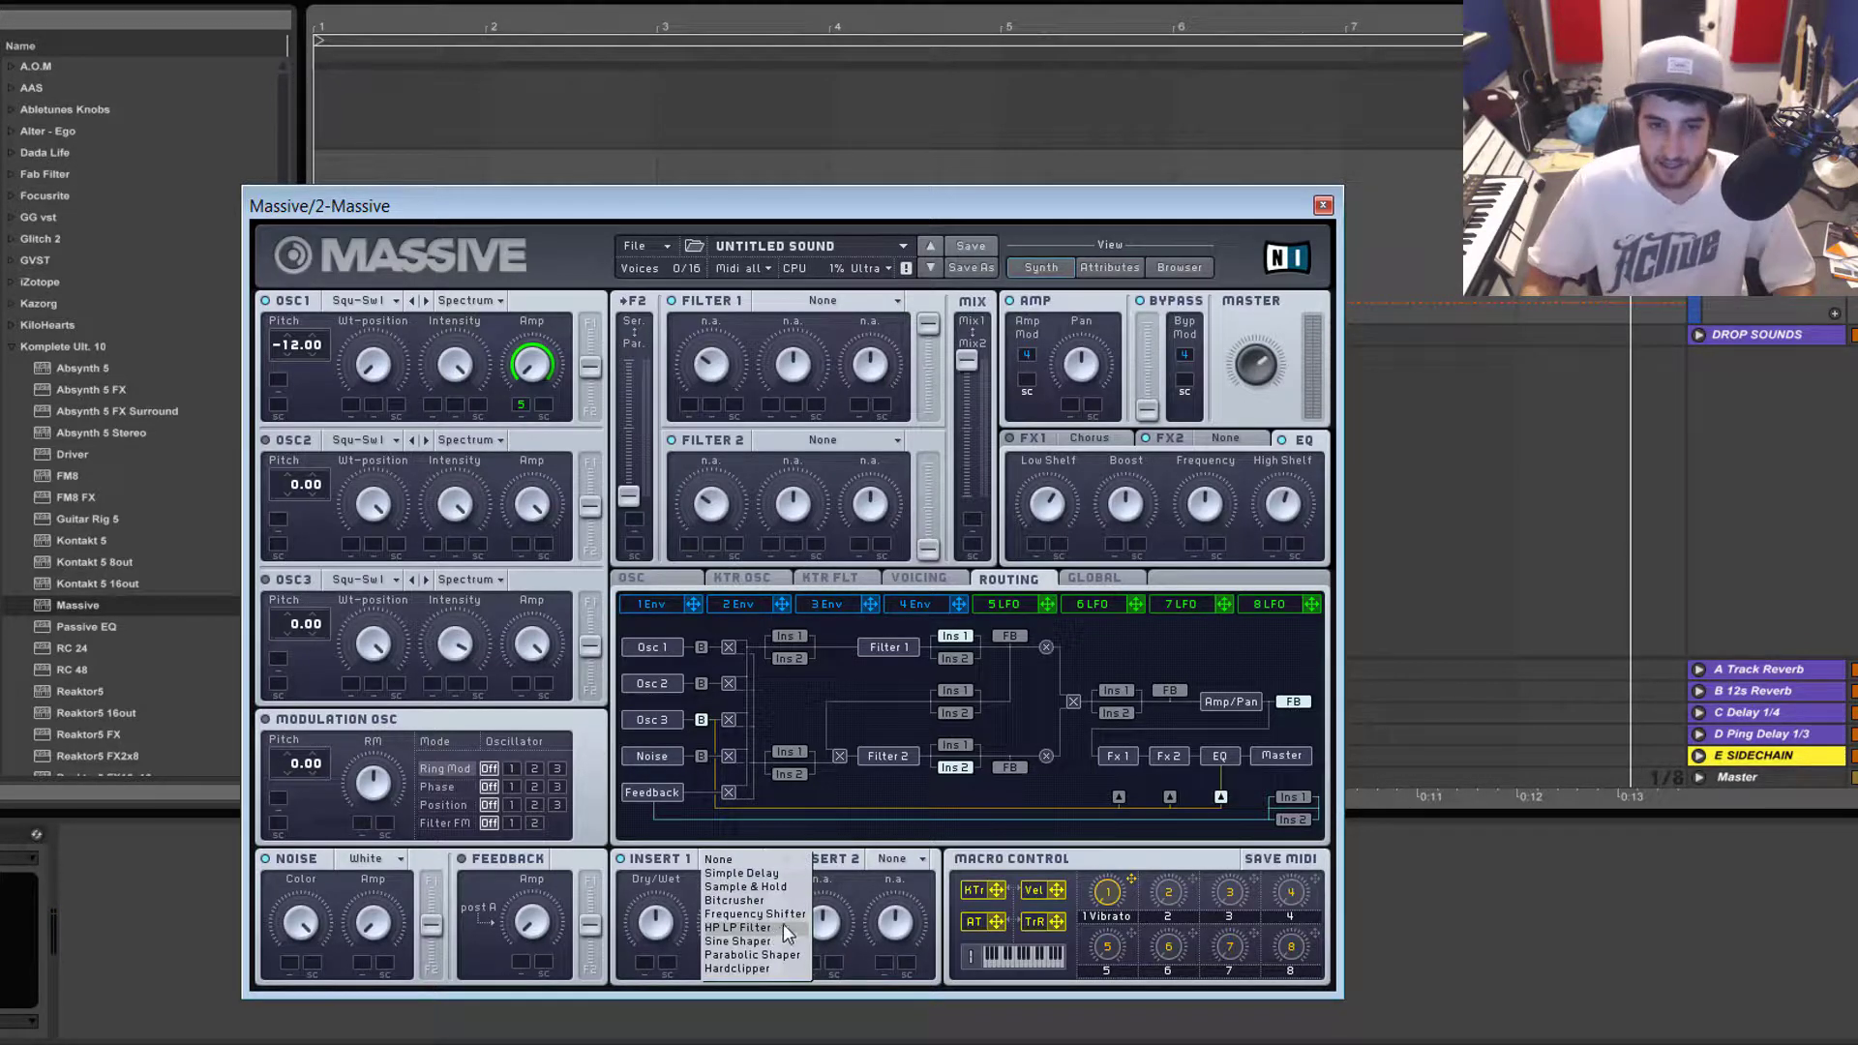
pyautogui.click(788, 915)
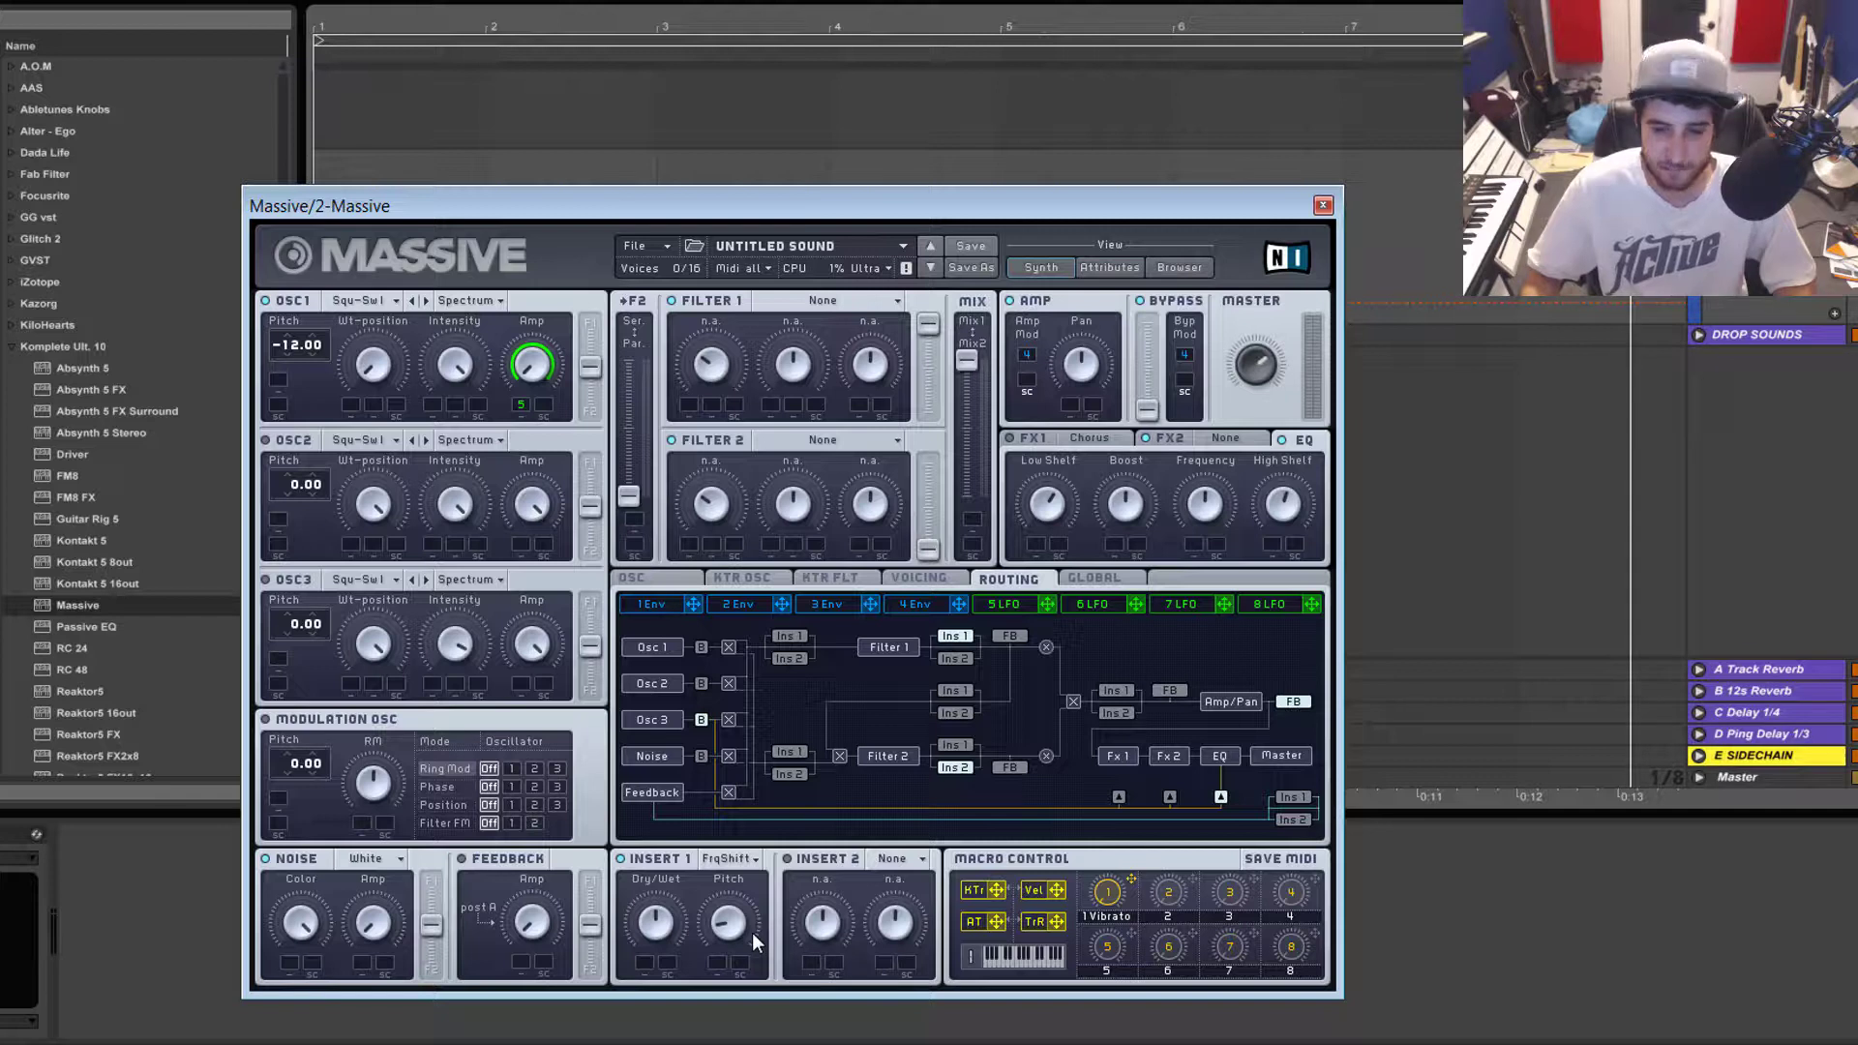
pyautogui.moveTo(681, 931)
pyautogui.mouseDown()
pyautogui.moveTo(649, 972)
pyautogui.moveTo(670, 926)
pyautogui.mouseUp()
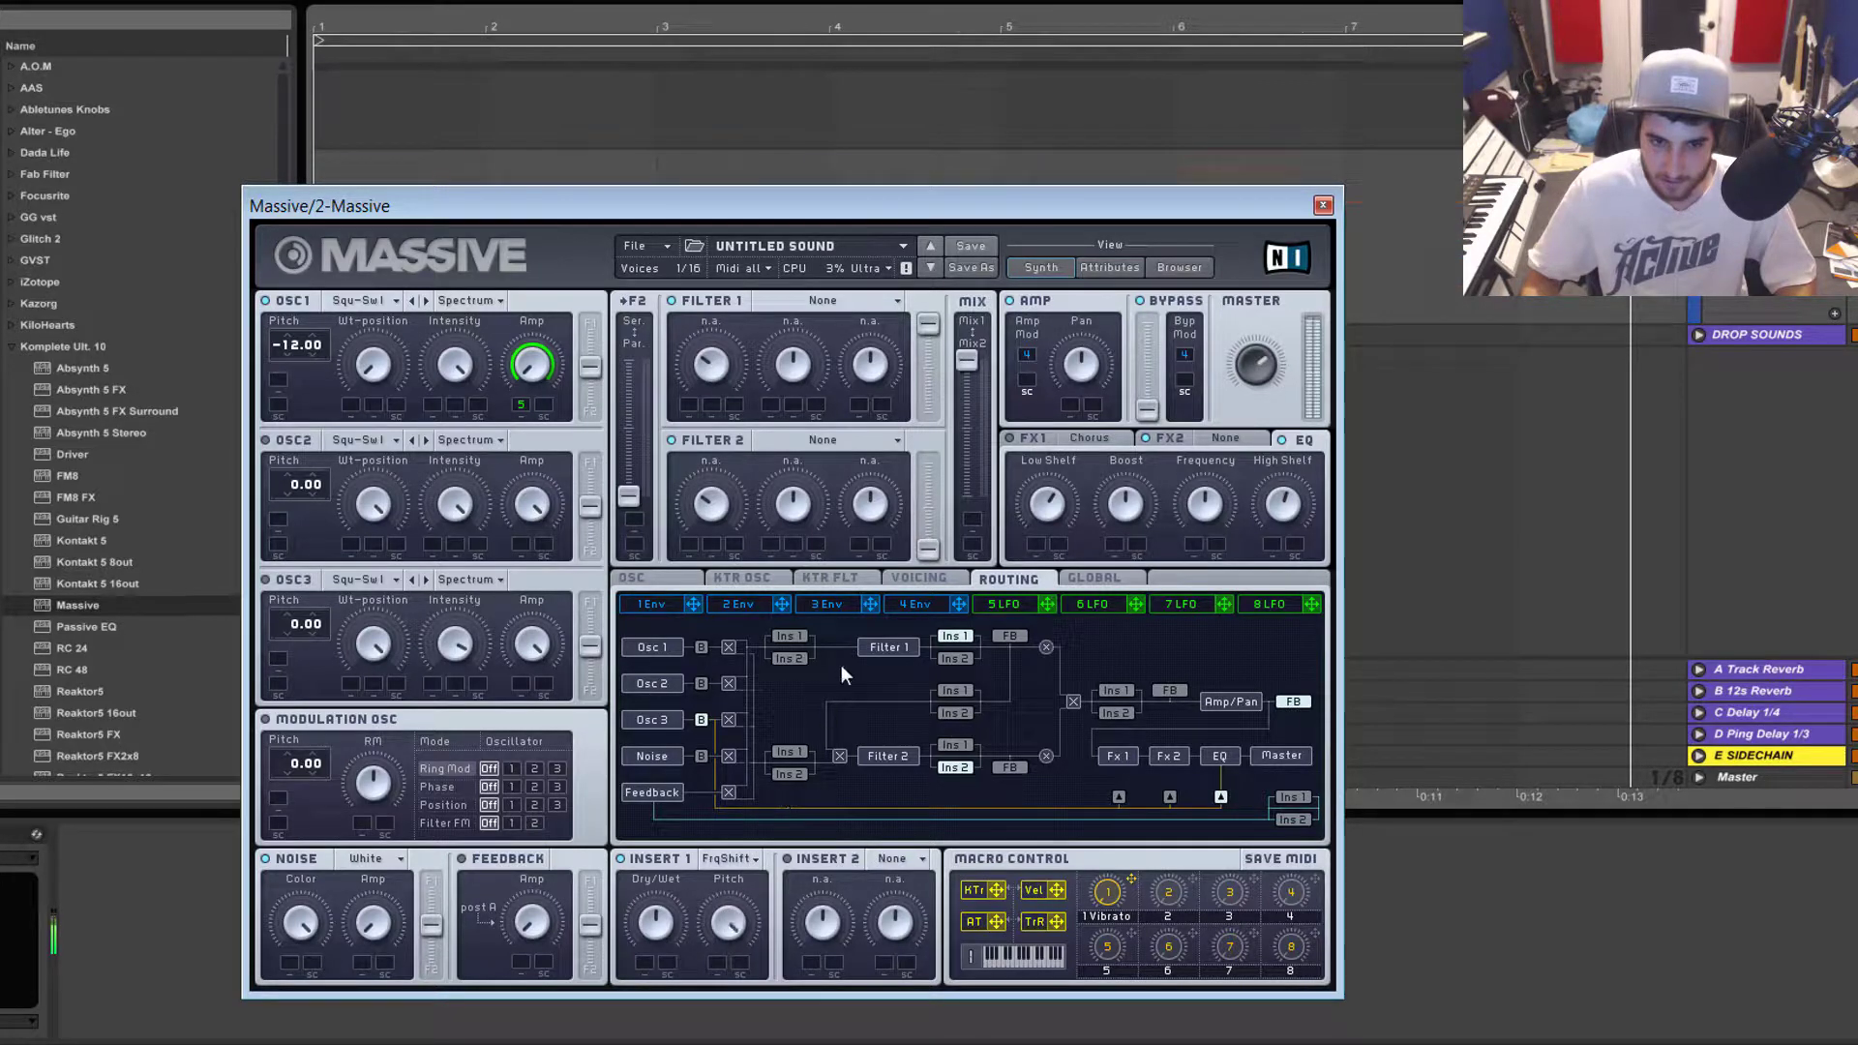
pyautogui.moveTo(727, 921); pyautogui.dragTo(685, 949)
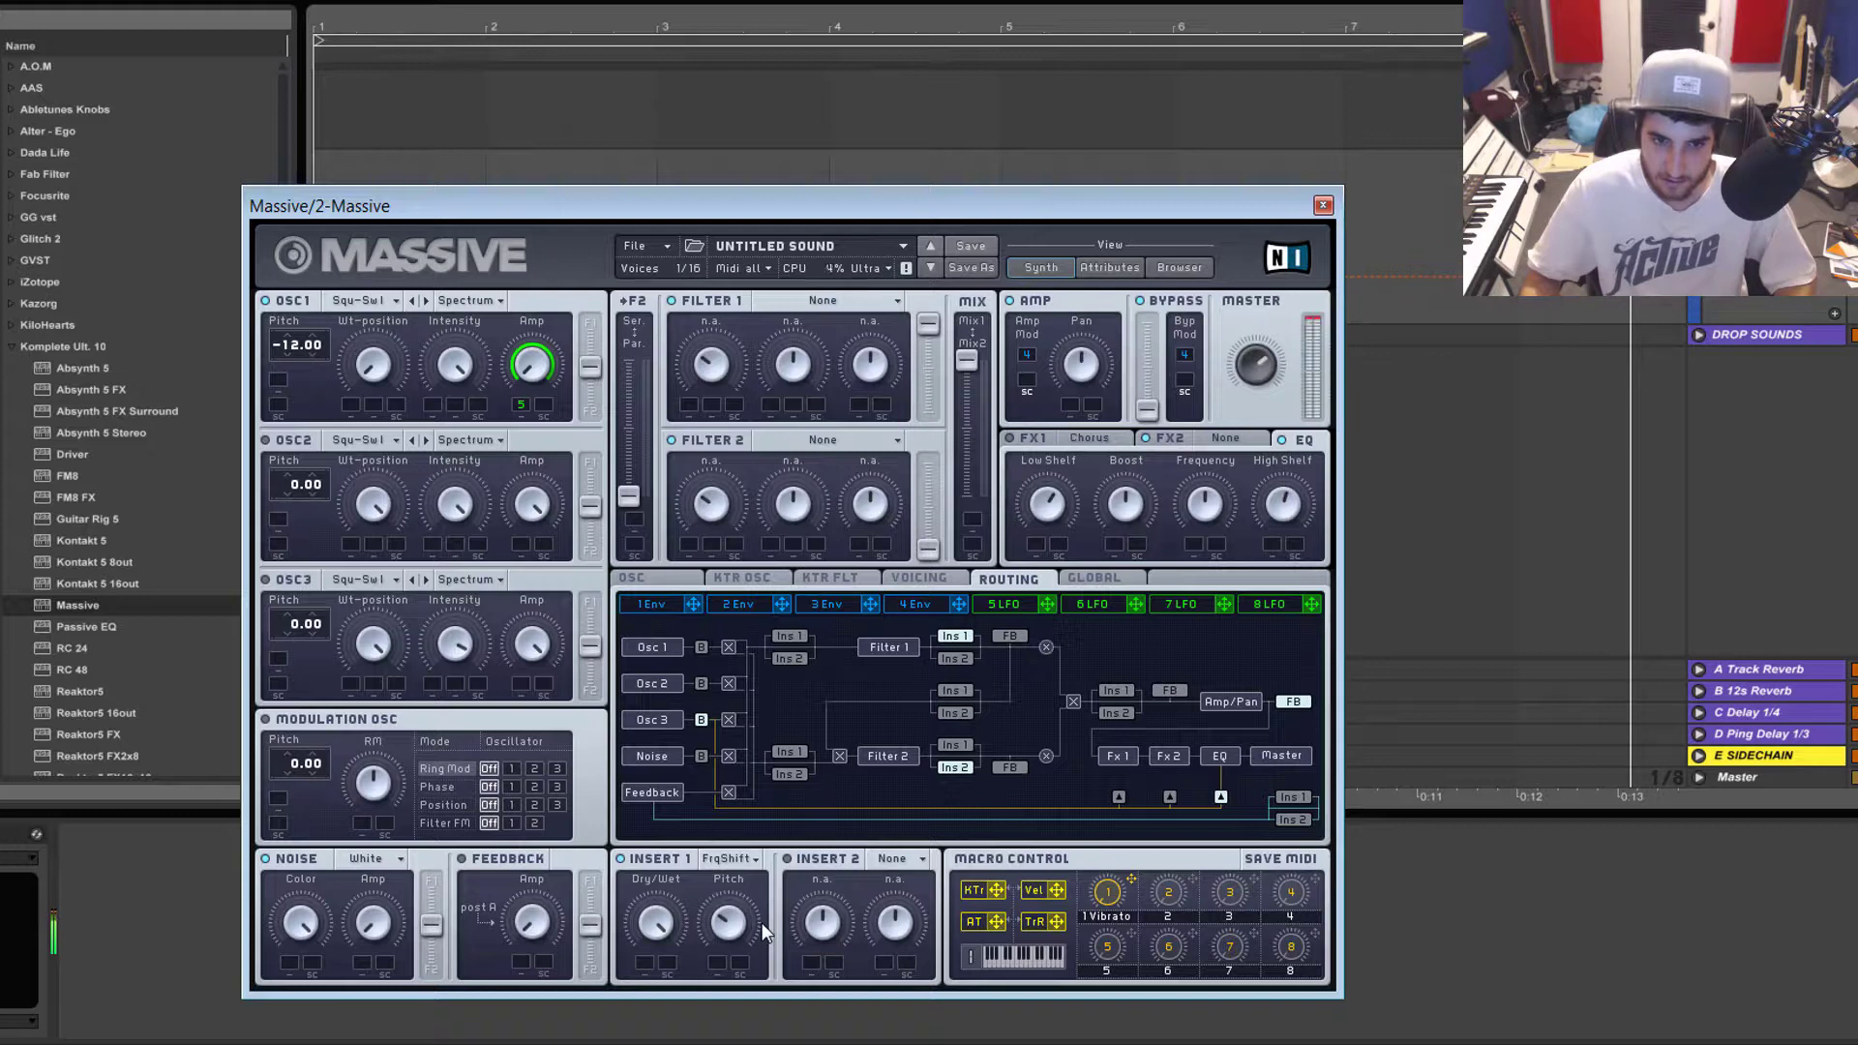
pyautogui.moveTo(655, 924); pyautogui.dragTo(653, 1016)
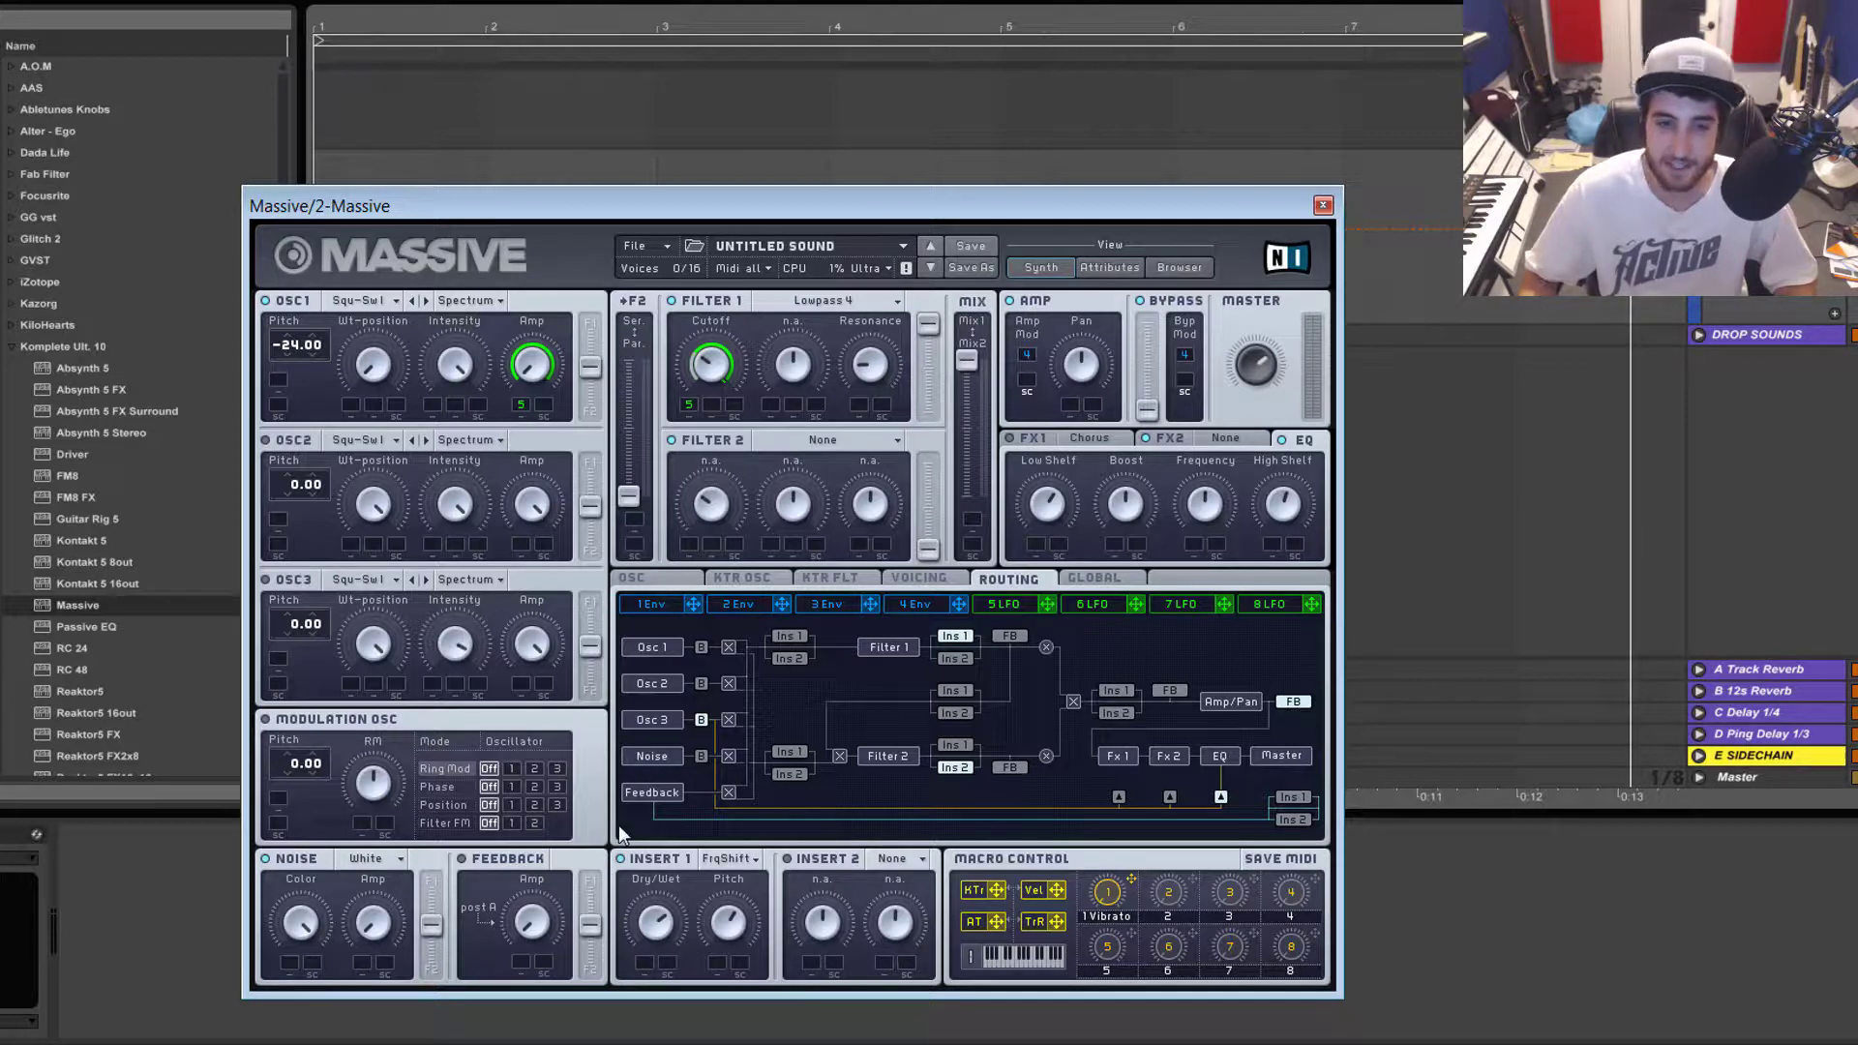
# Step: Set Insert 1 to Simple Delay and adjust its Dry/Wet to halfway with a short Time
pyautogui.click(716, 858)
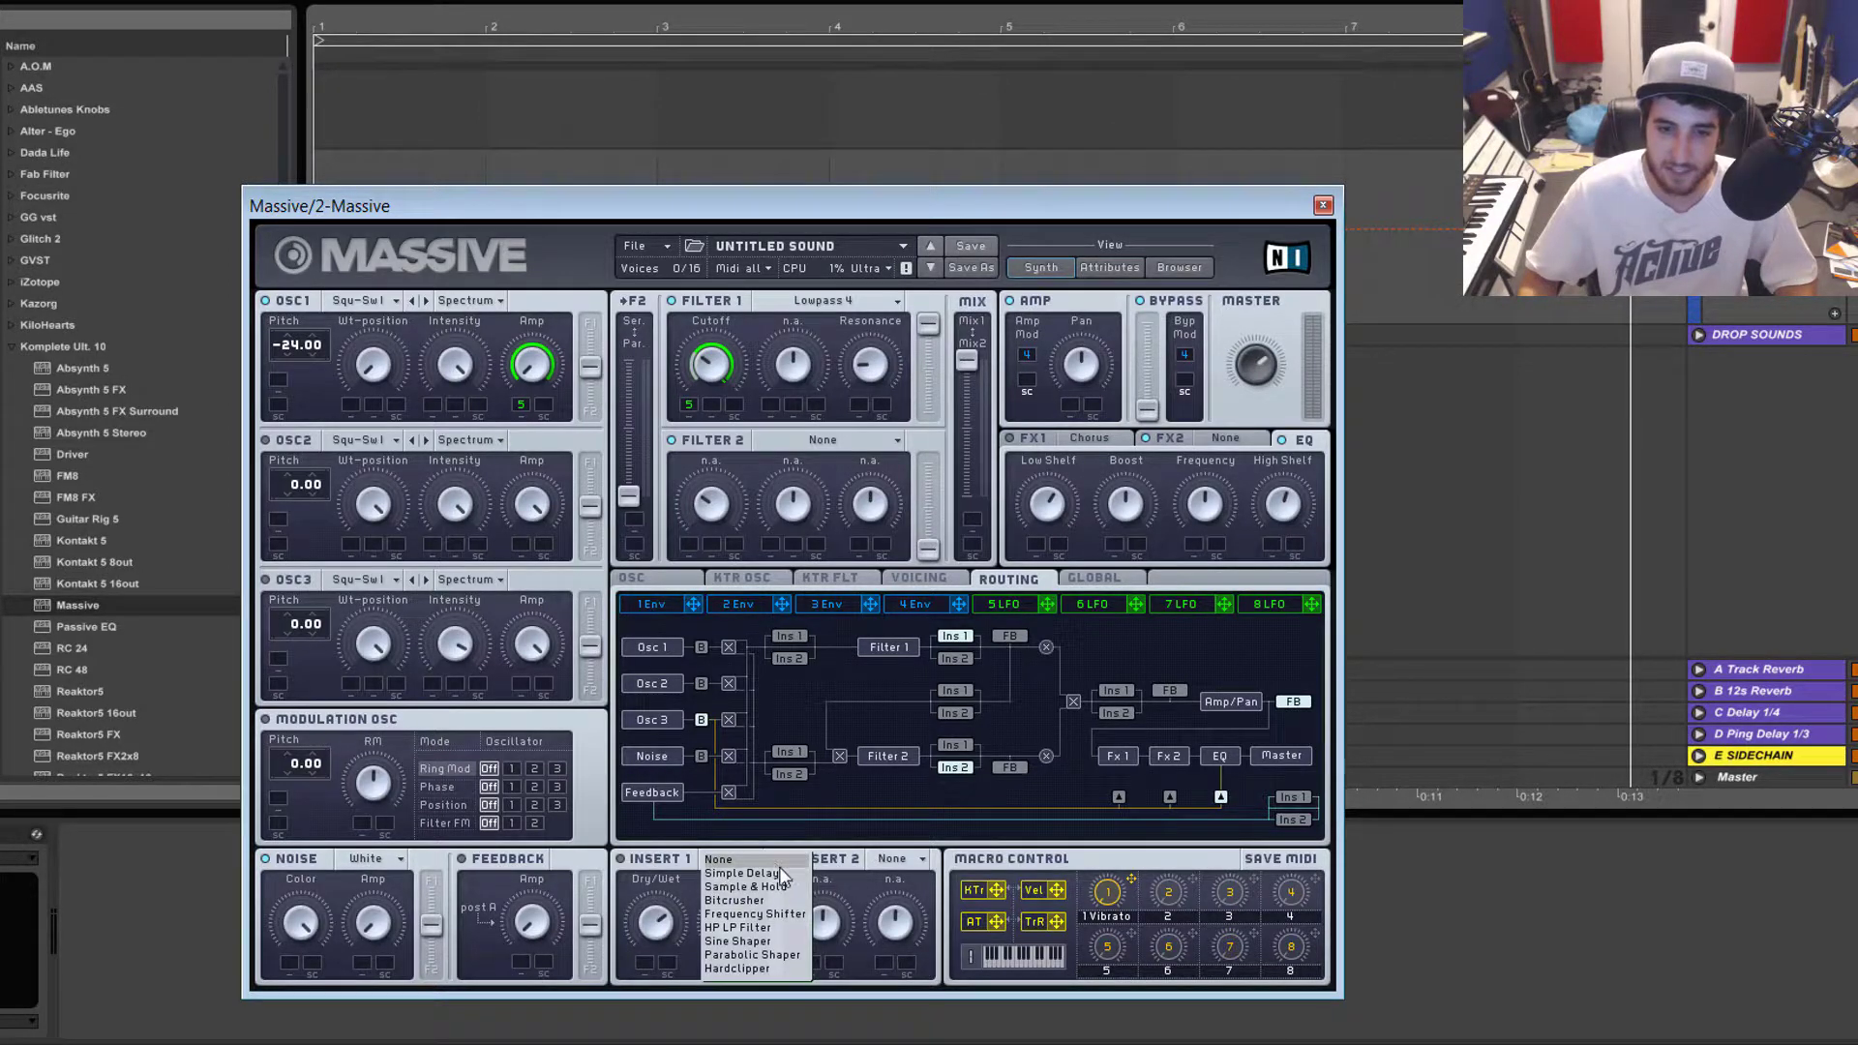
pyautogui.click(780, 865)
pyautogui.click(745, 858)
pyautogui.click(764, 871)
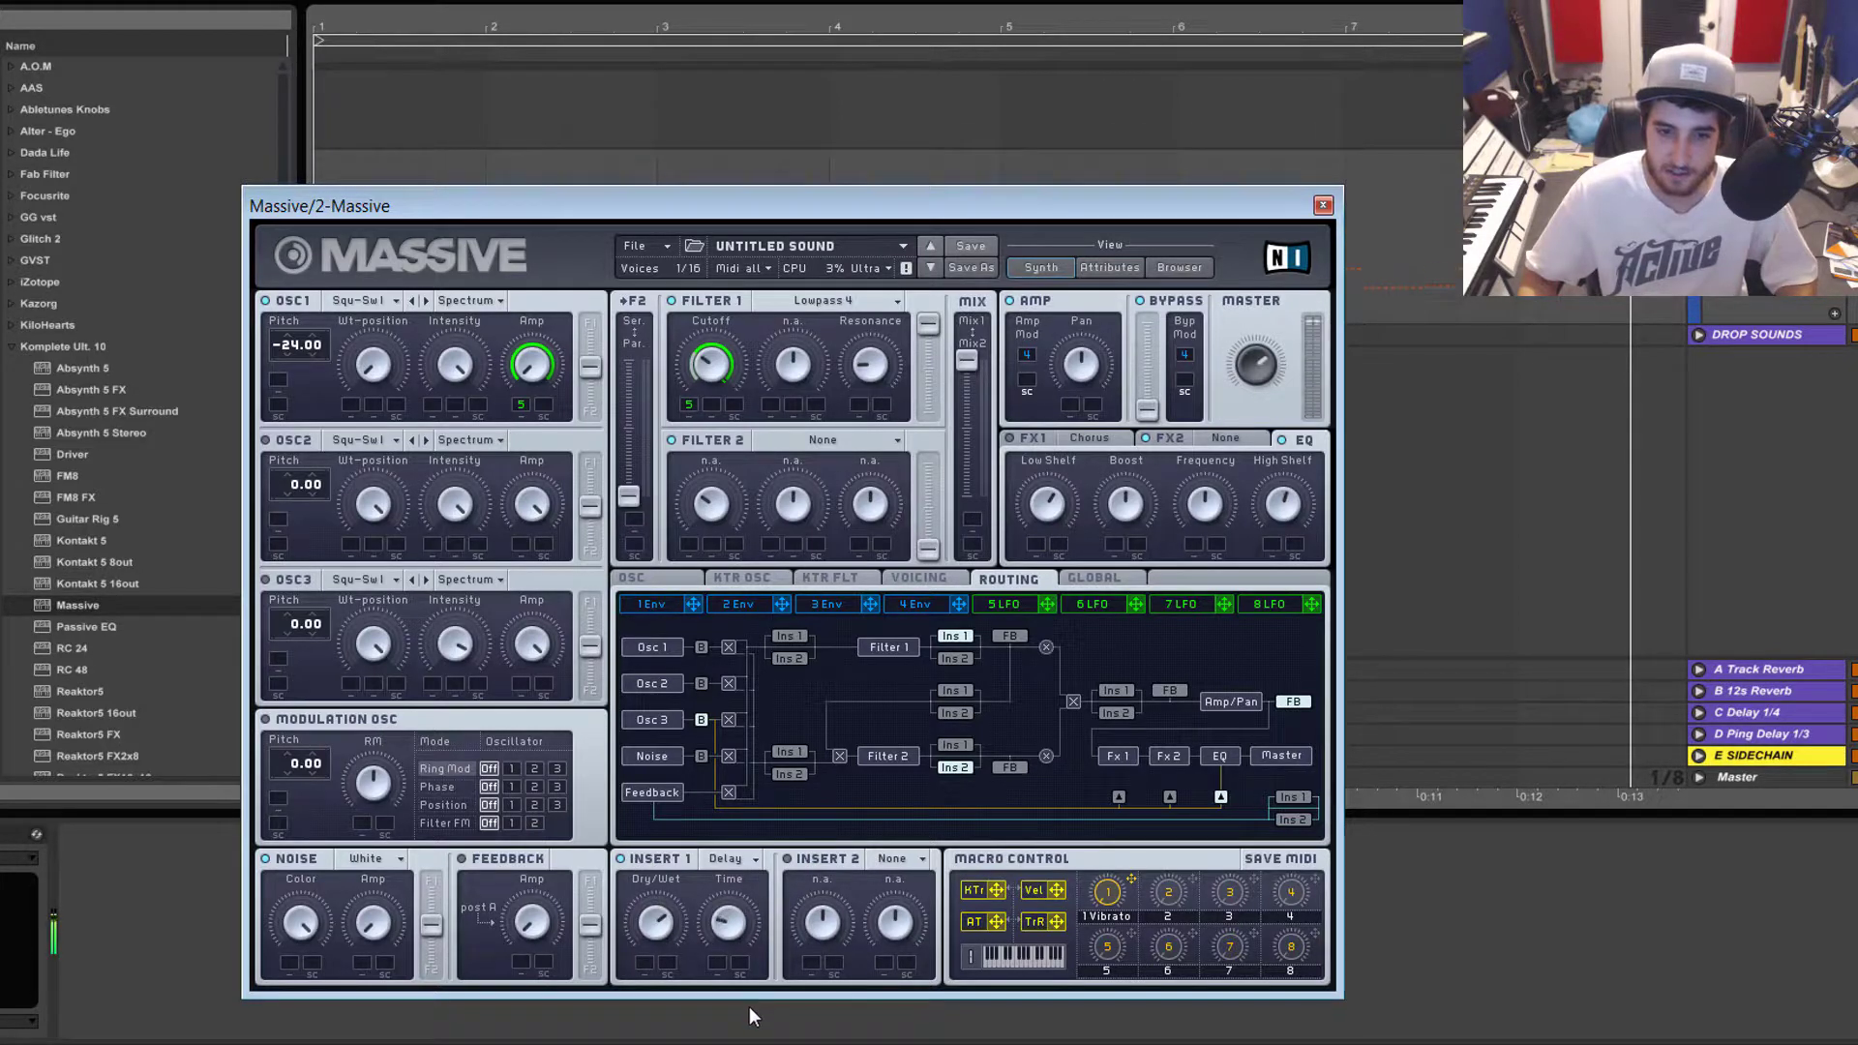
pyautogui.moveTo(665, 946); pyautogui.dragTo(730, 953)
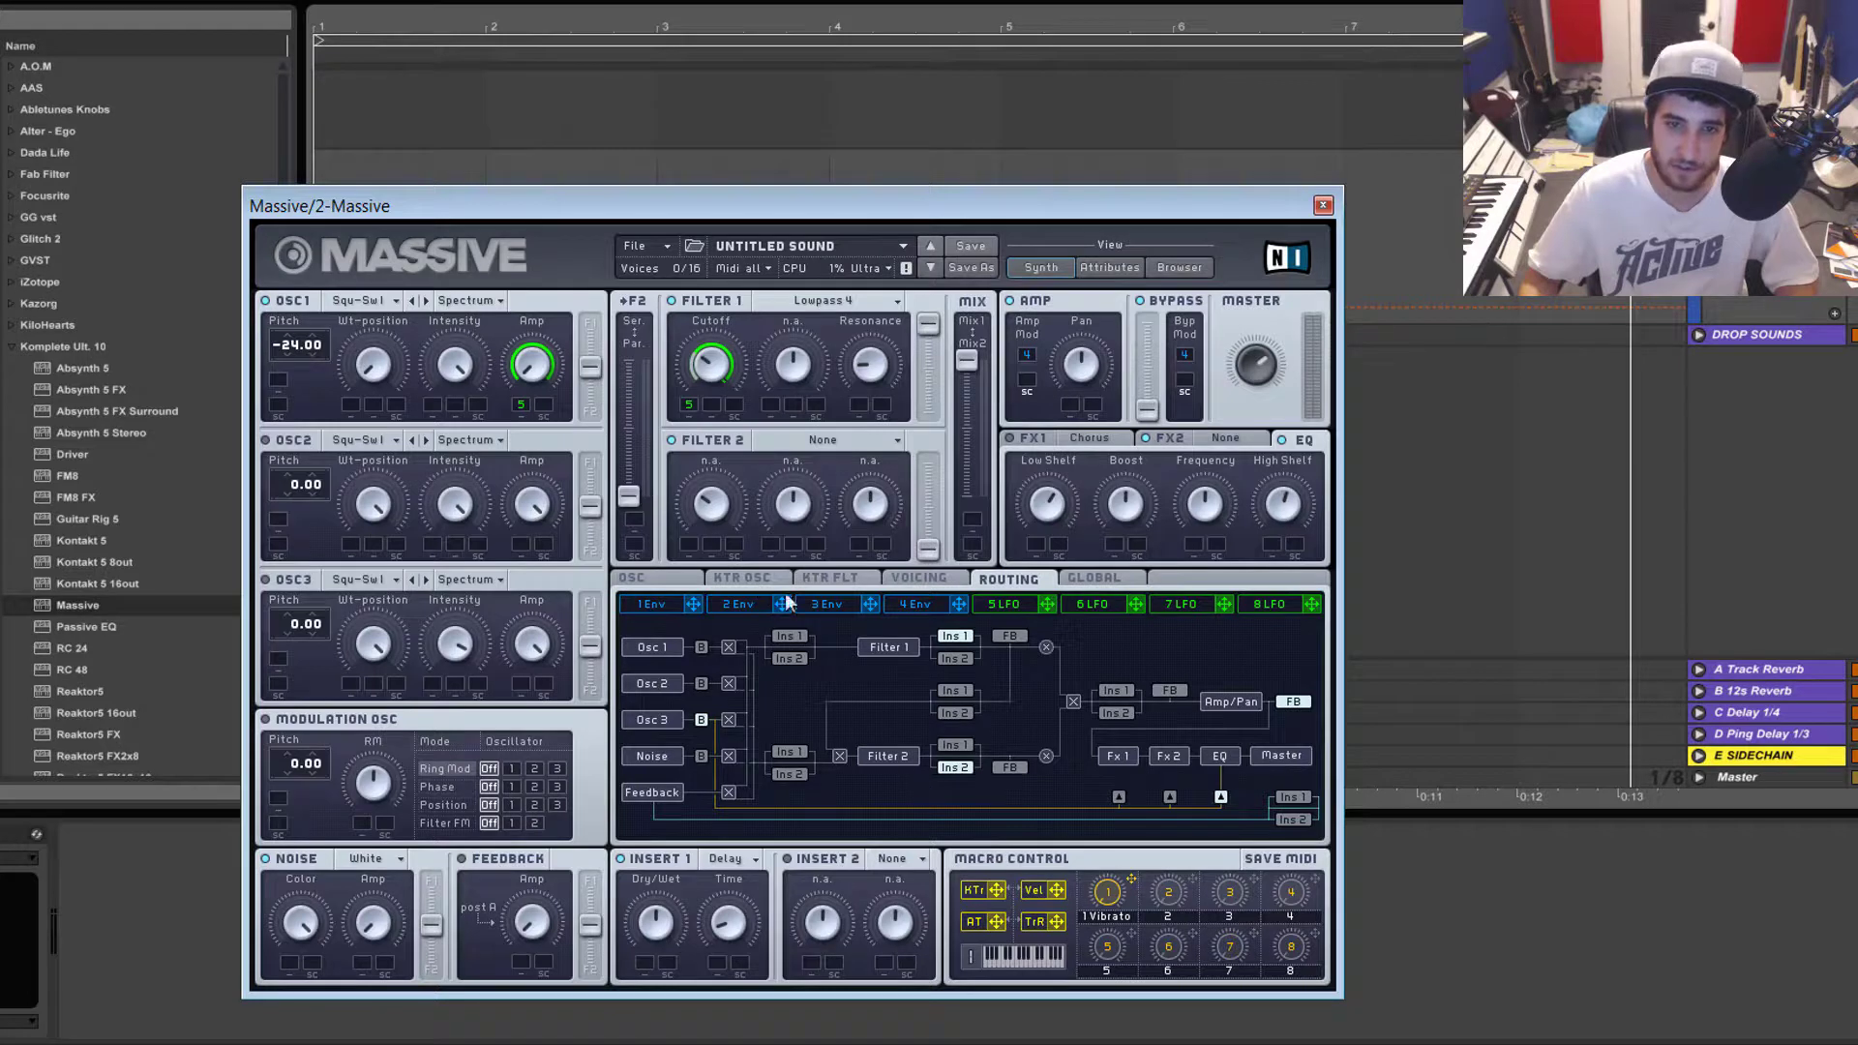
# Step: Route Insert 1 between Filter 1 and Filter 2, trying it before Filter 1 as well, and take the feedback from after Filter 1
pyautogui.click(954, 690)
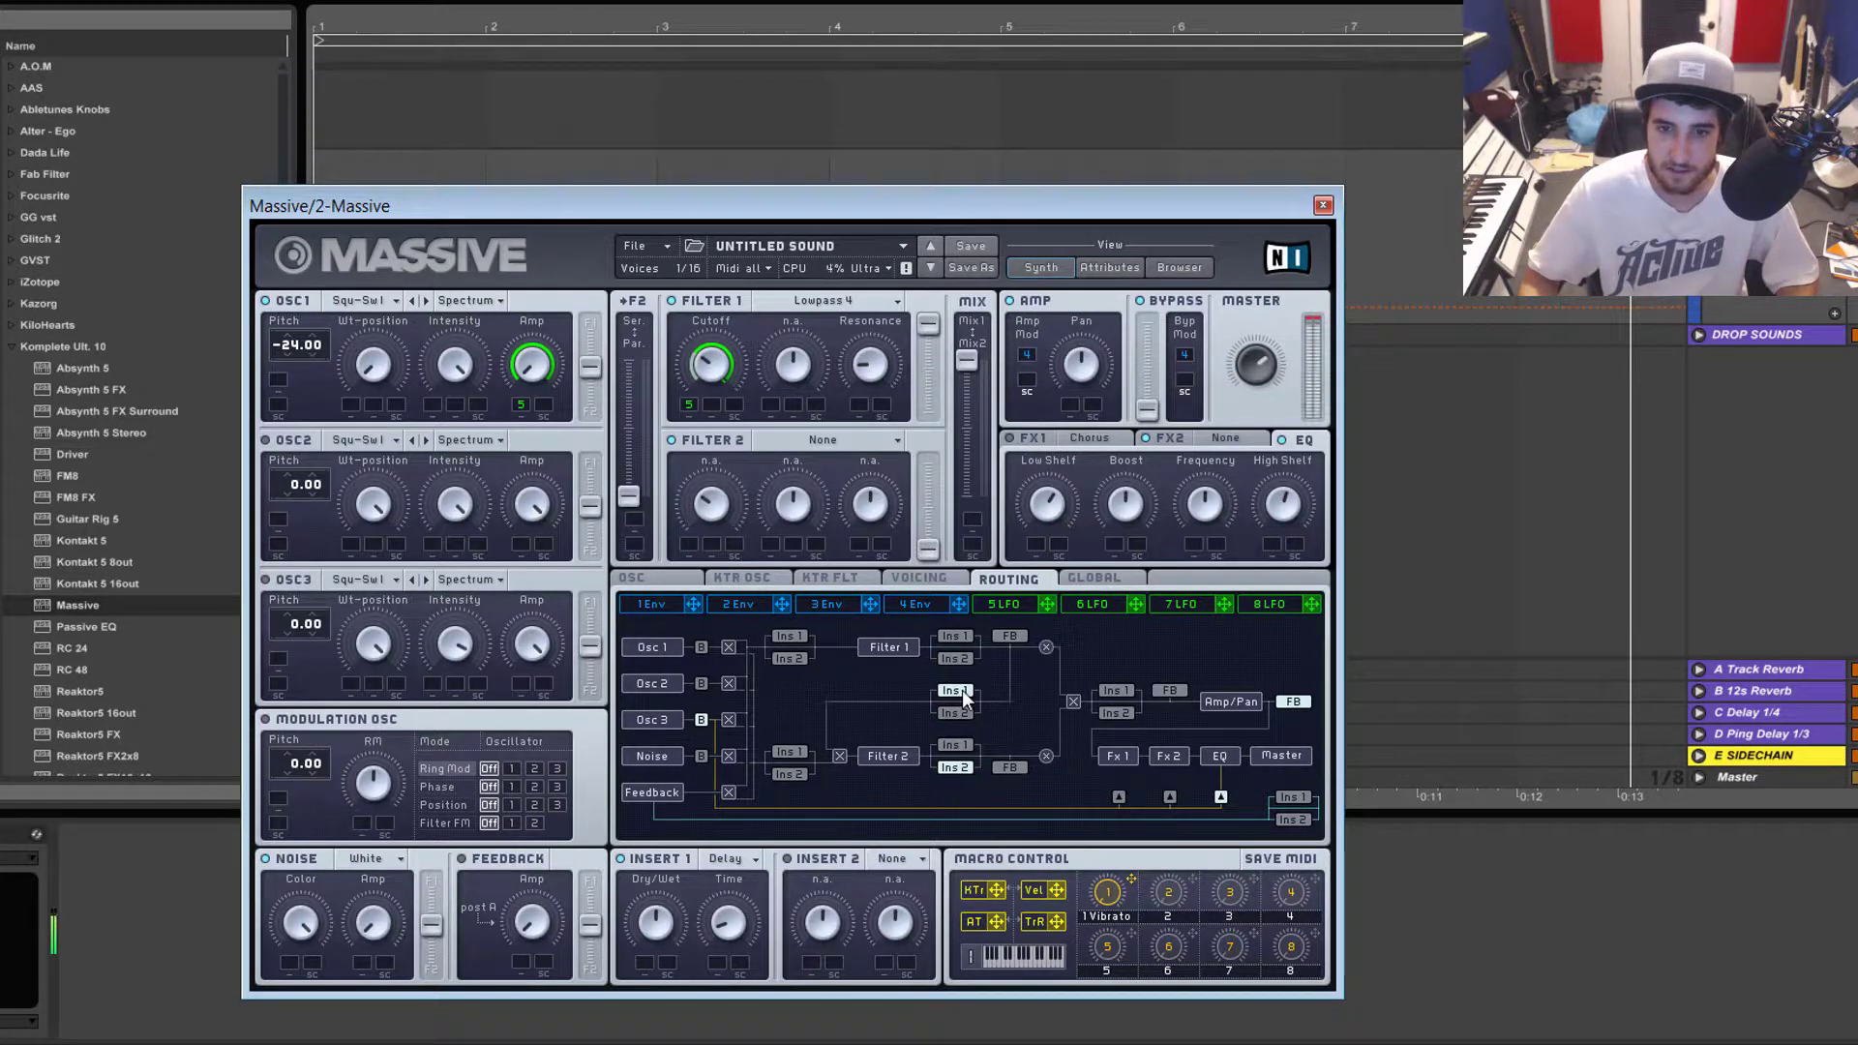
pyautogui.click(785, 636)
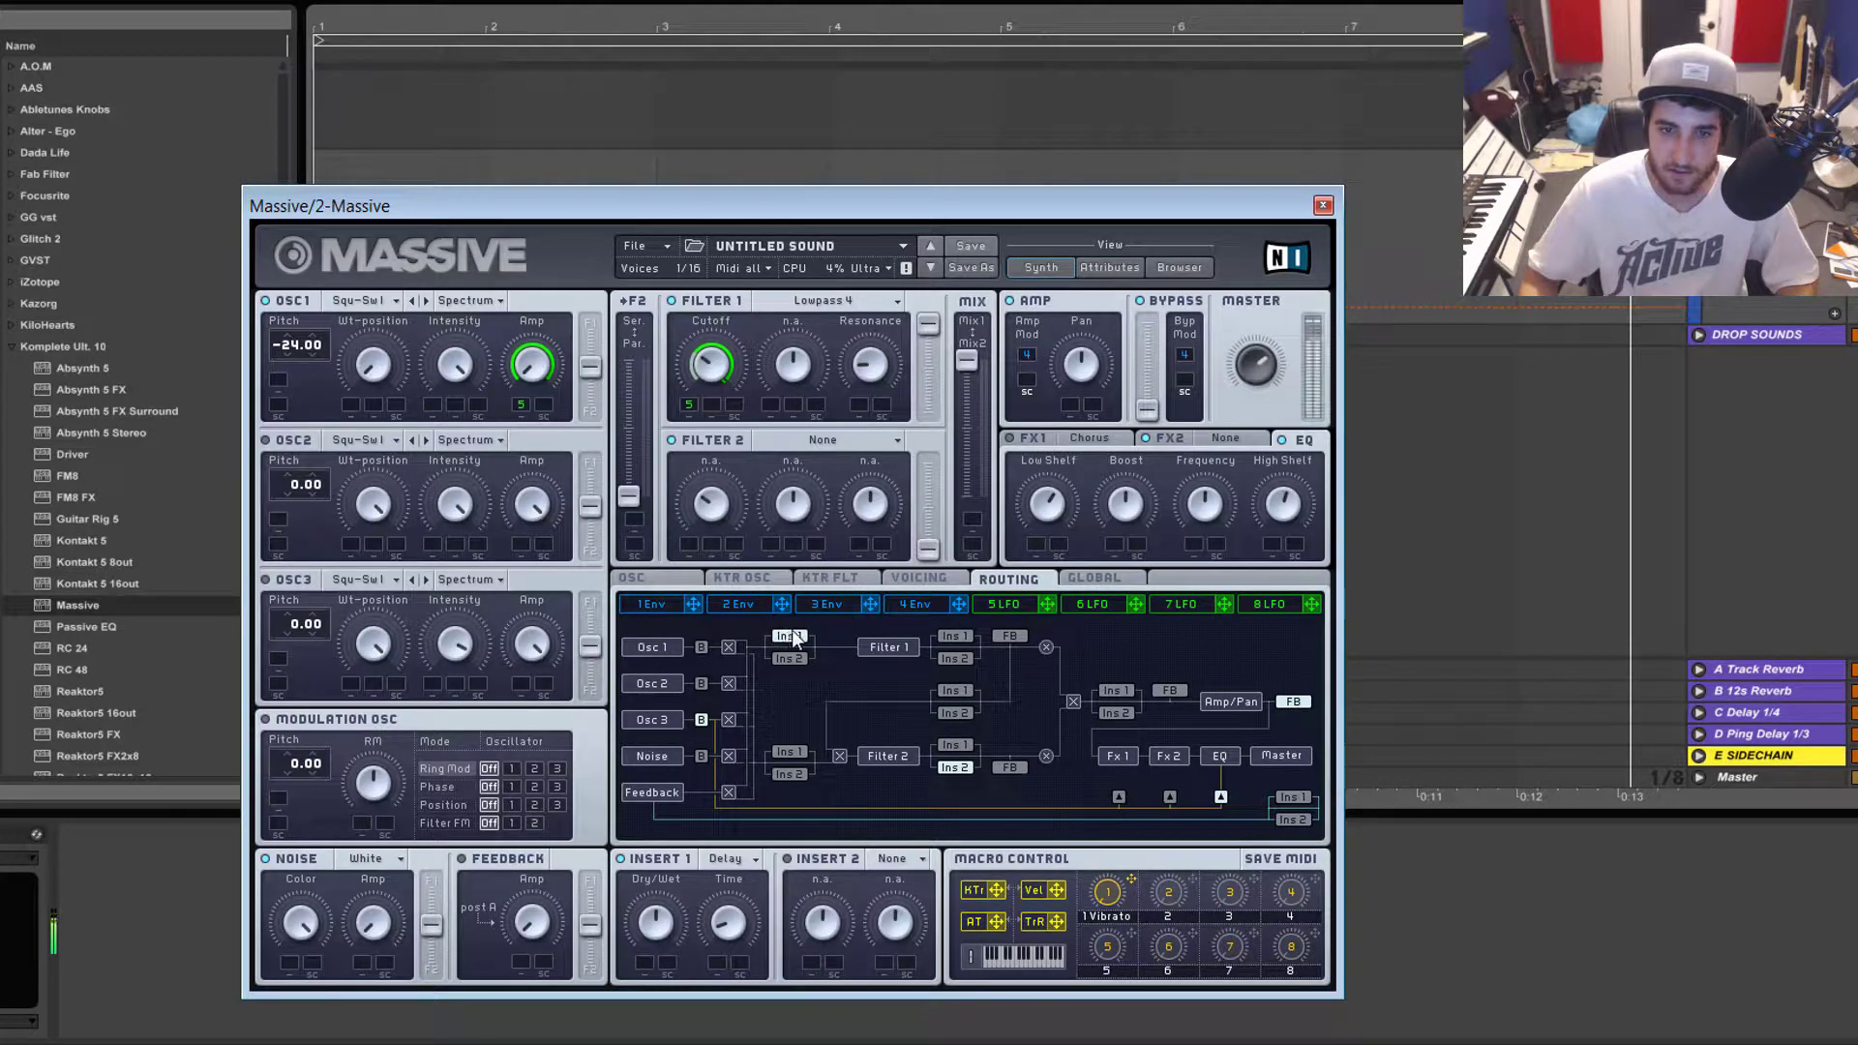
pyautogui.click(954, 690)
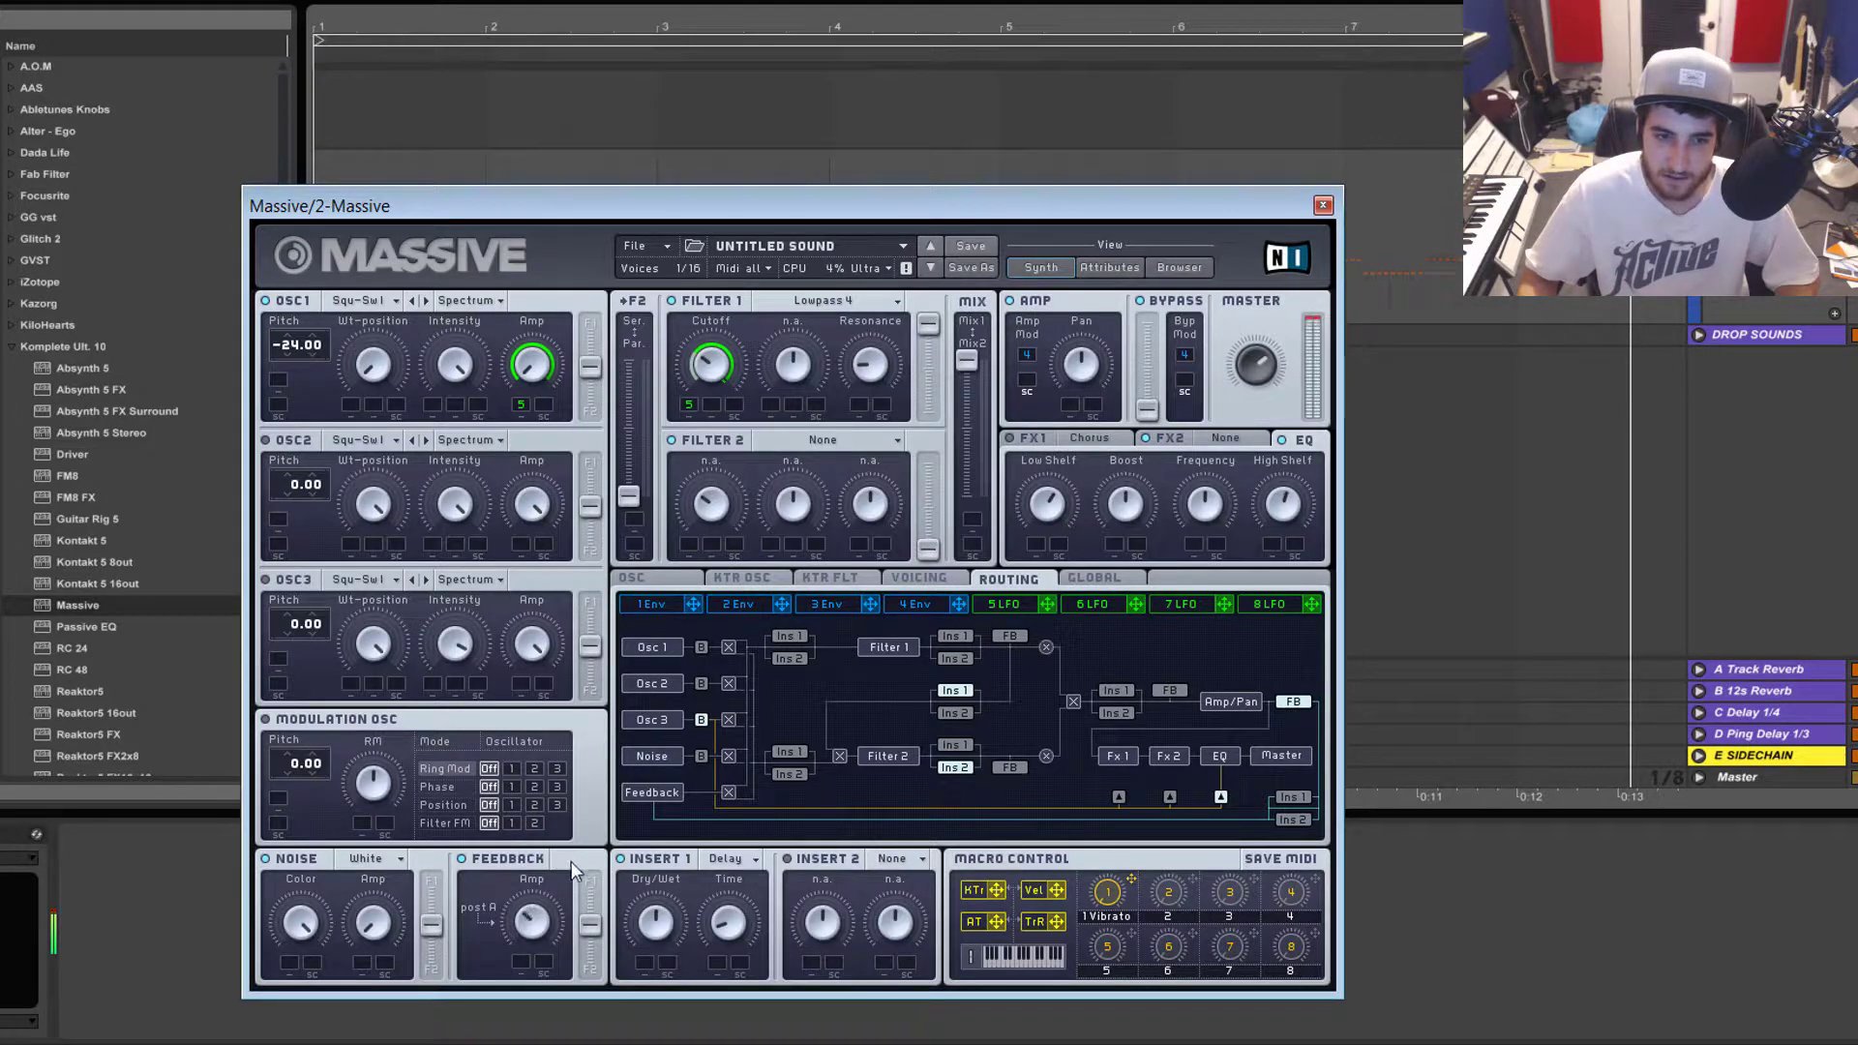
pyautogui.click(1010, 636)
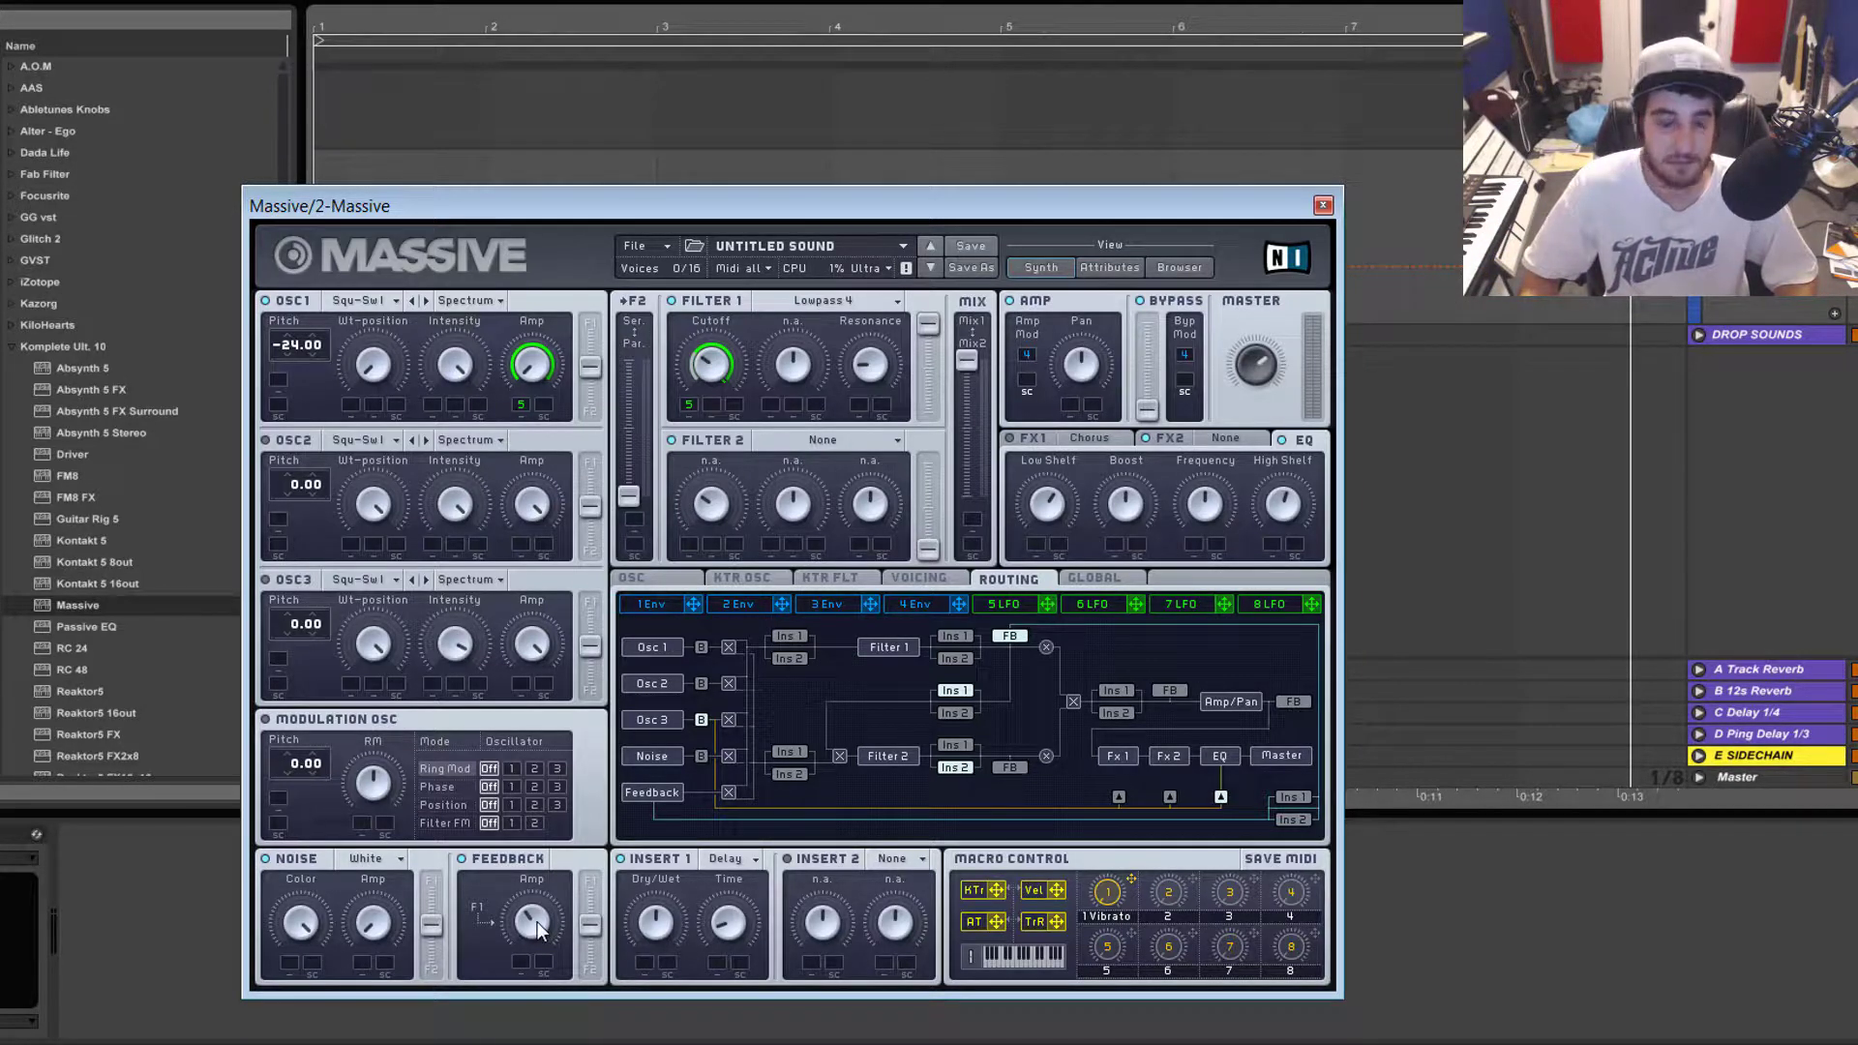
# Step: Turn on the Pan Position unisono spread modulated by LFO 5, adjust its amount, and set Unisono to 3
pyautogui.click(918, 579)
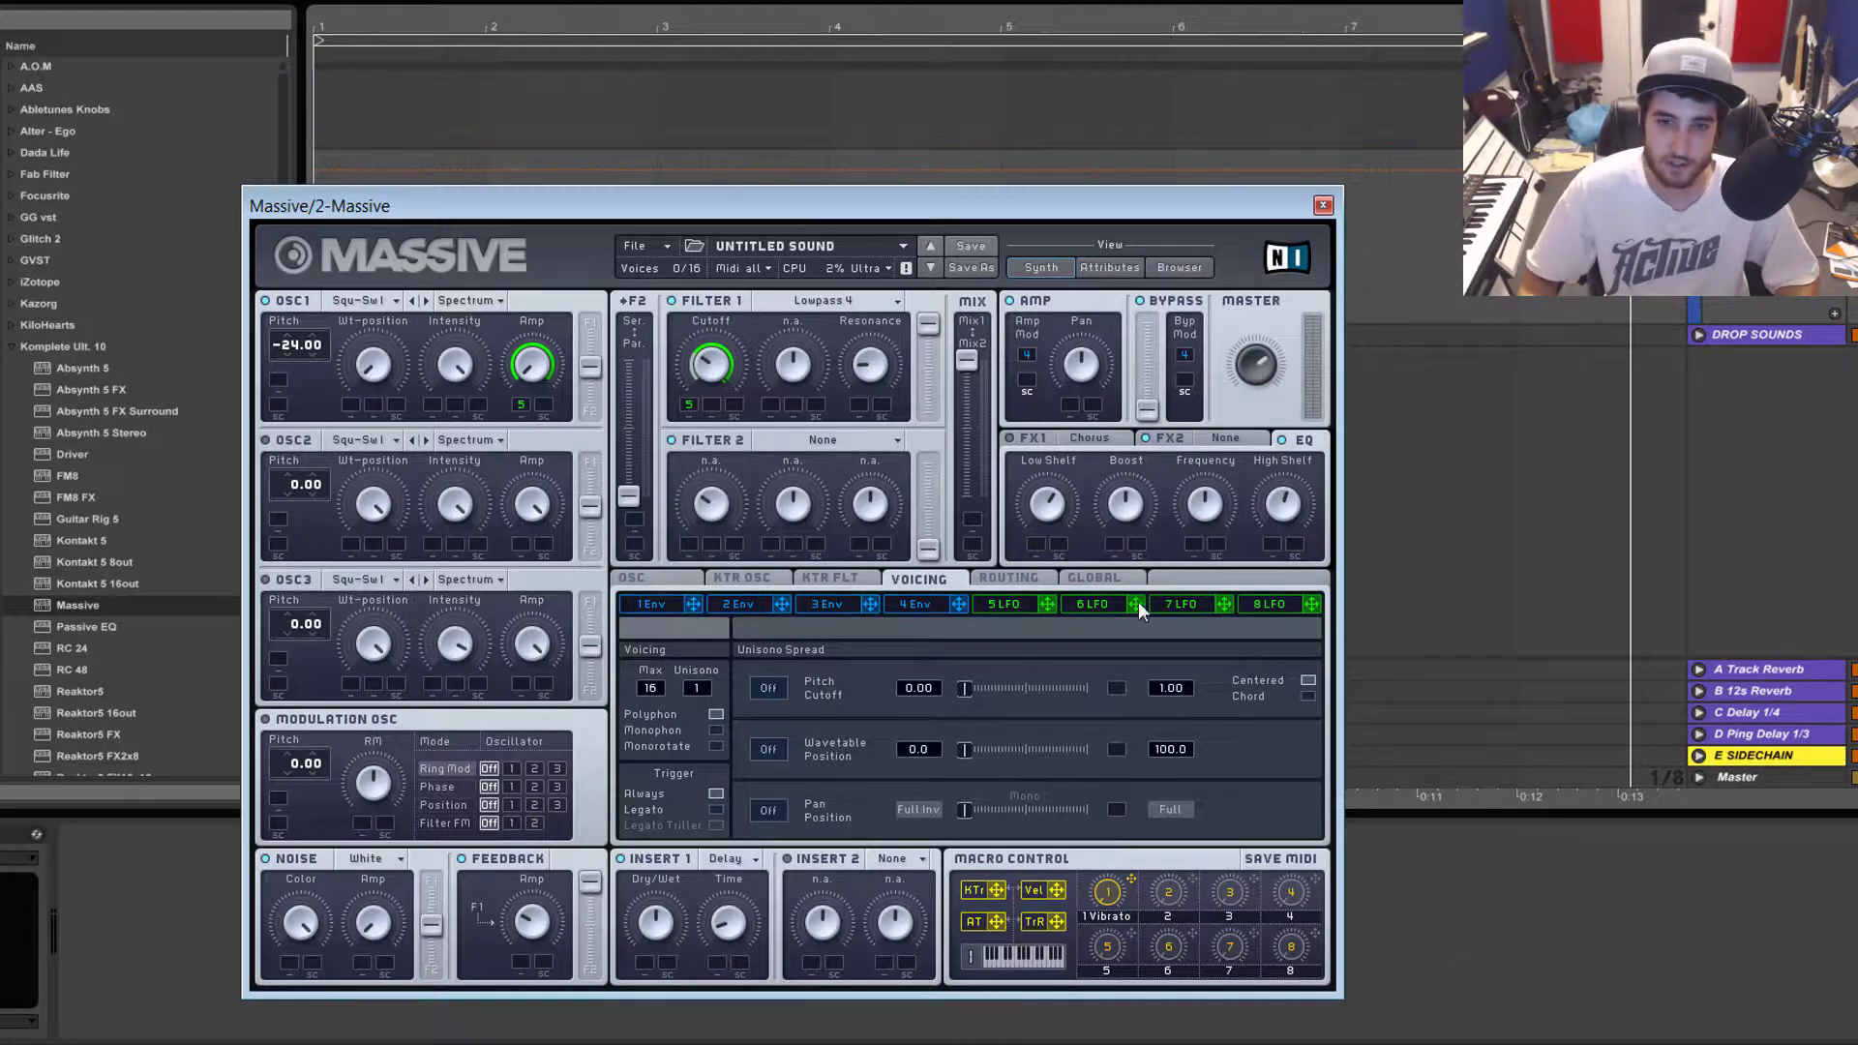
pyautogui.click(767, 810)
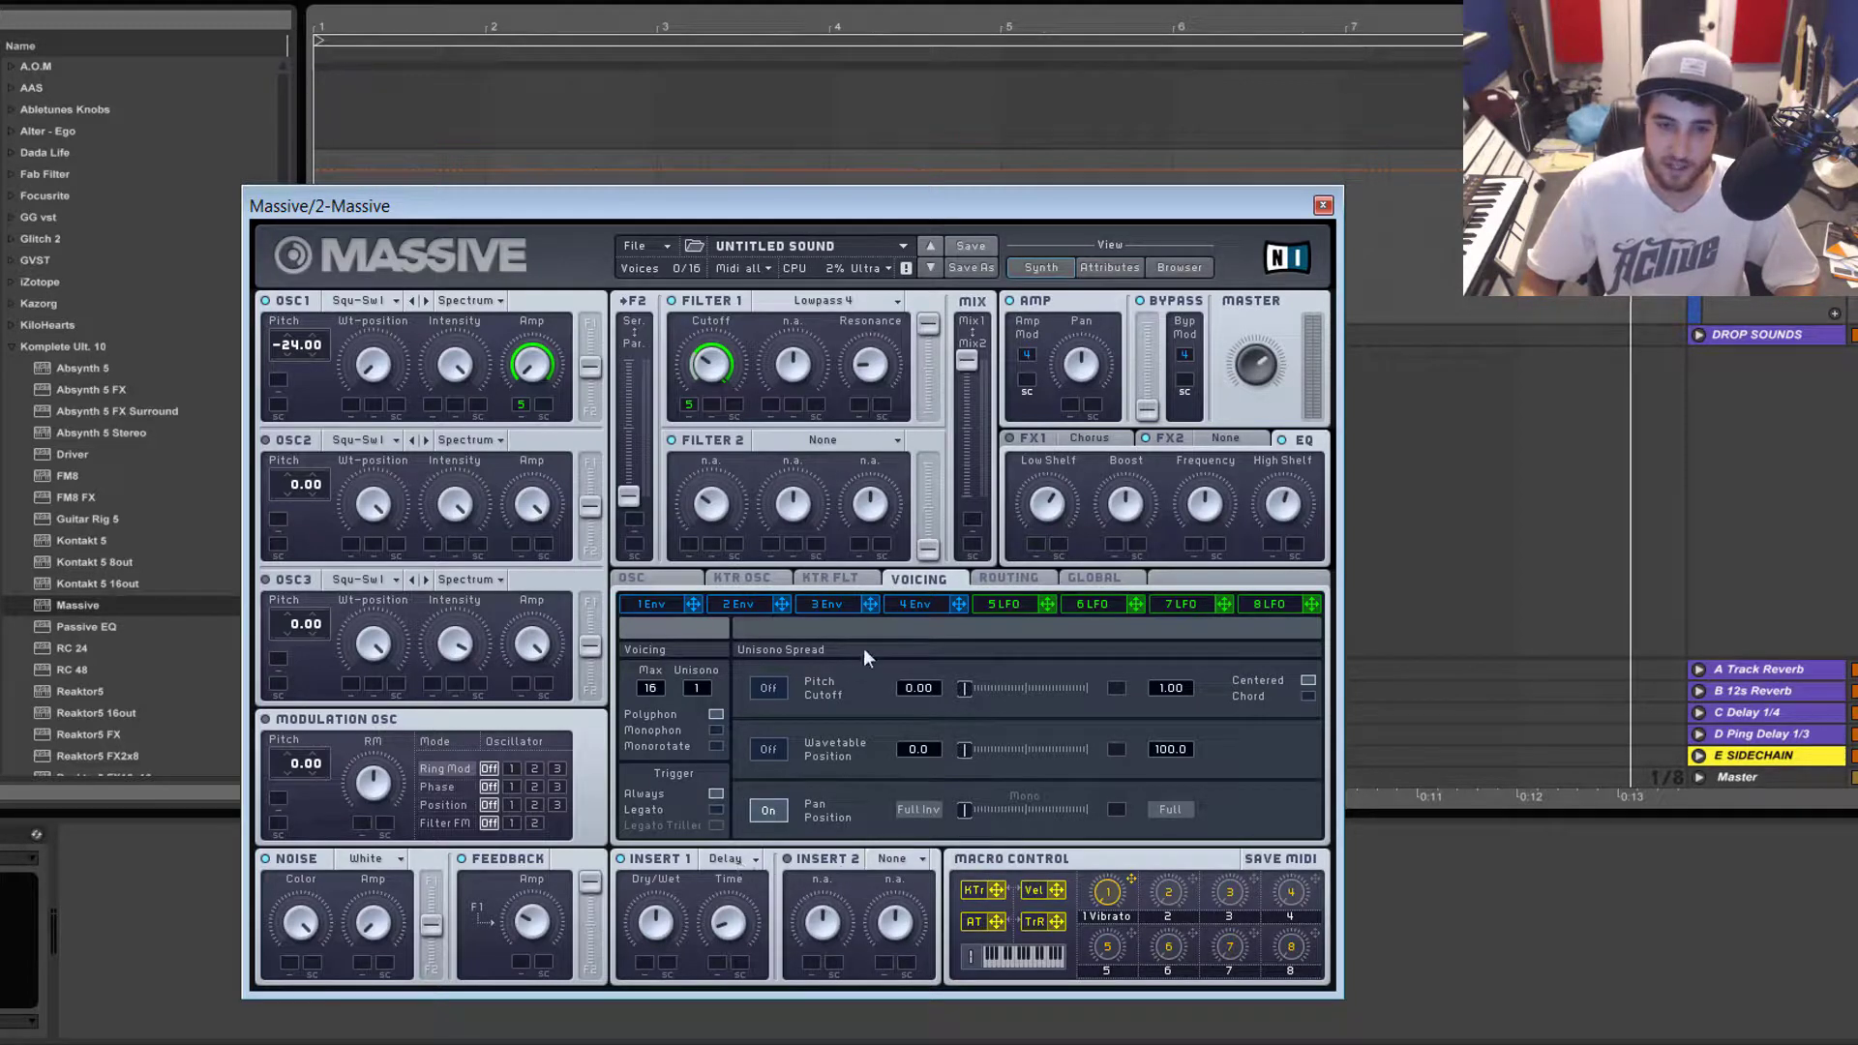
pyautogui.moveTo(1048, 605); pyautogui.dragTo(1118, 811)
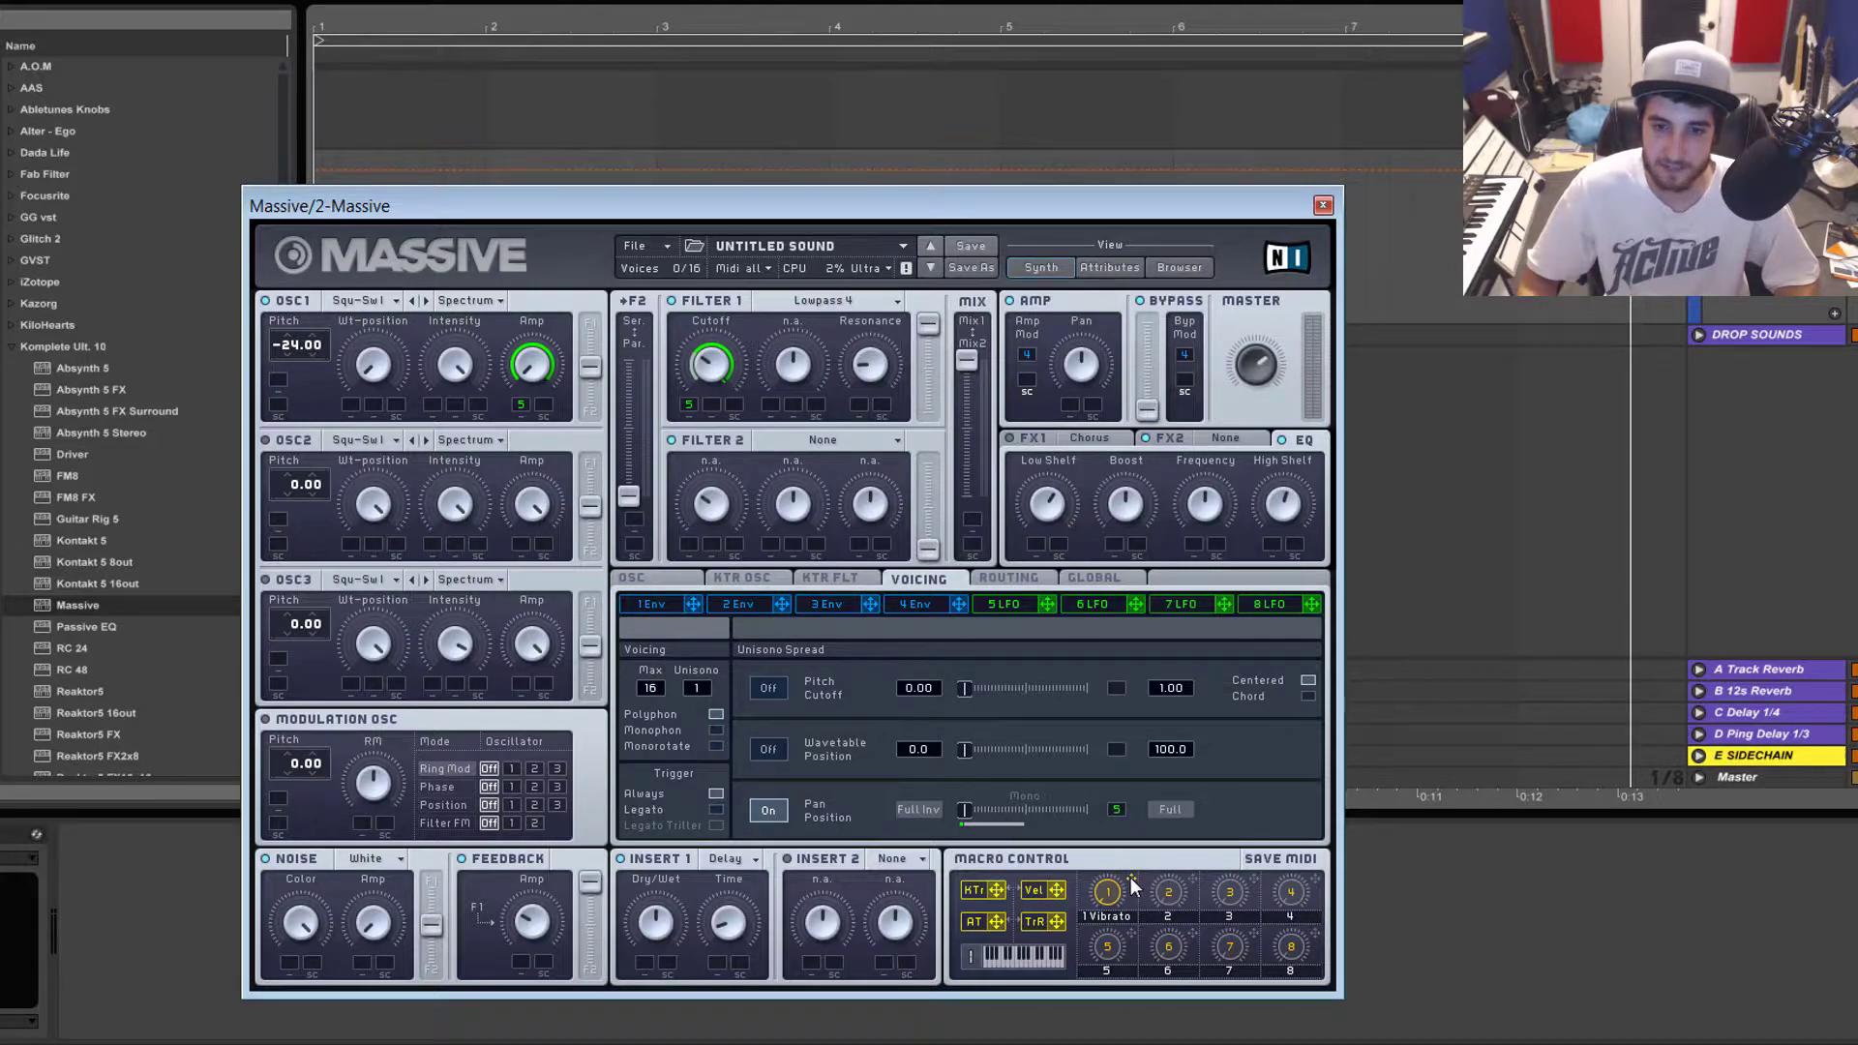
pyautogui.moveTo(963, 809); pyautogui.dragTo(1034, 822)
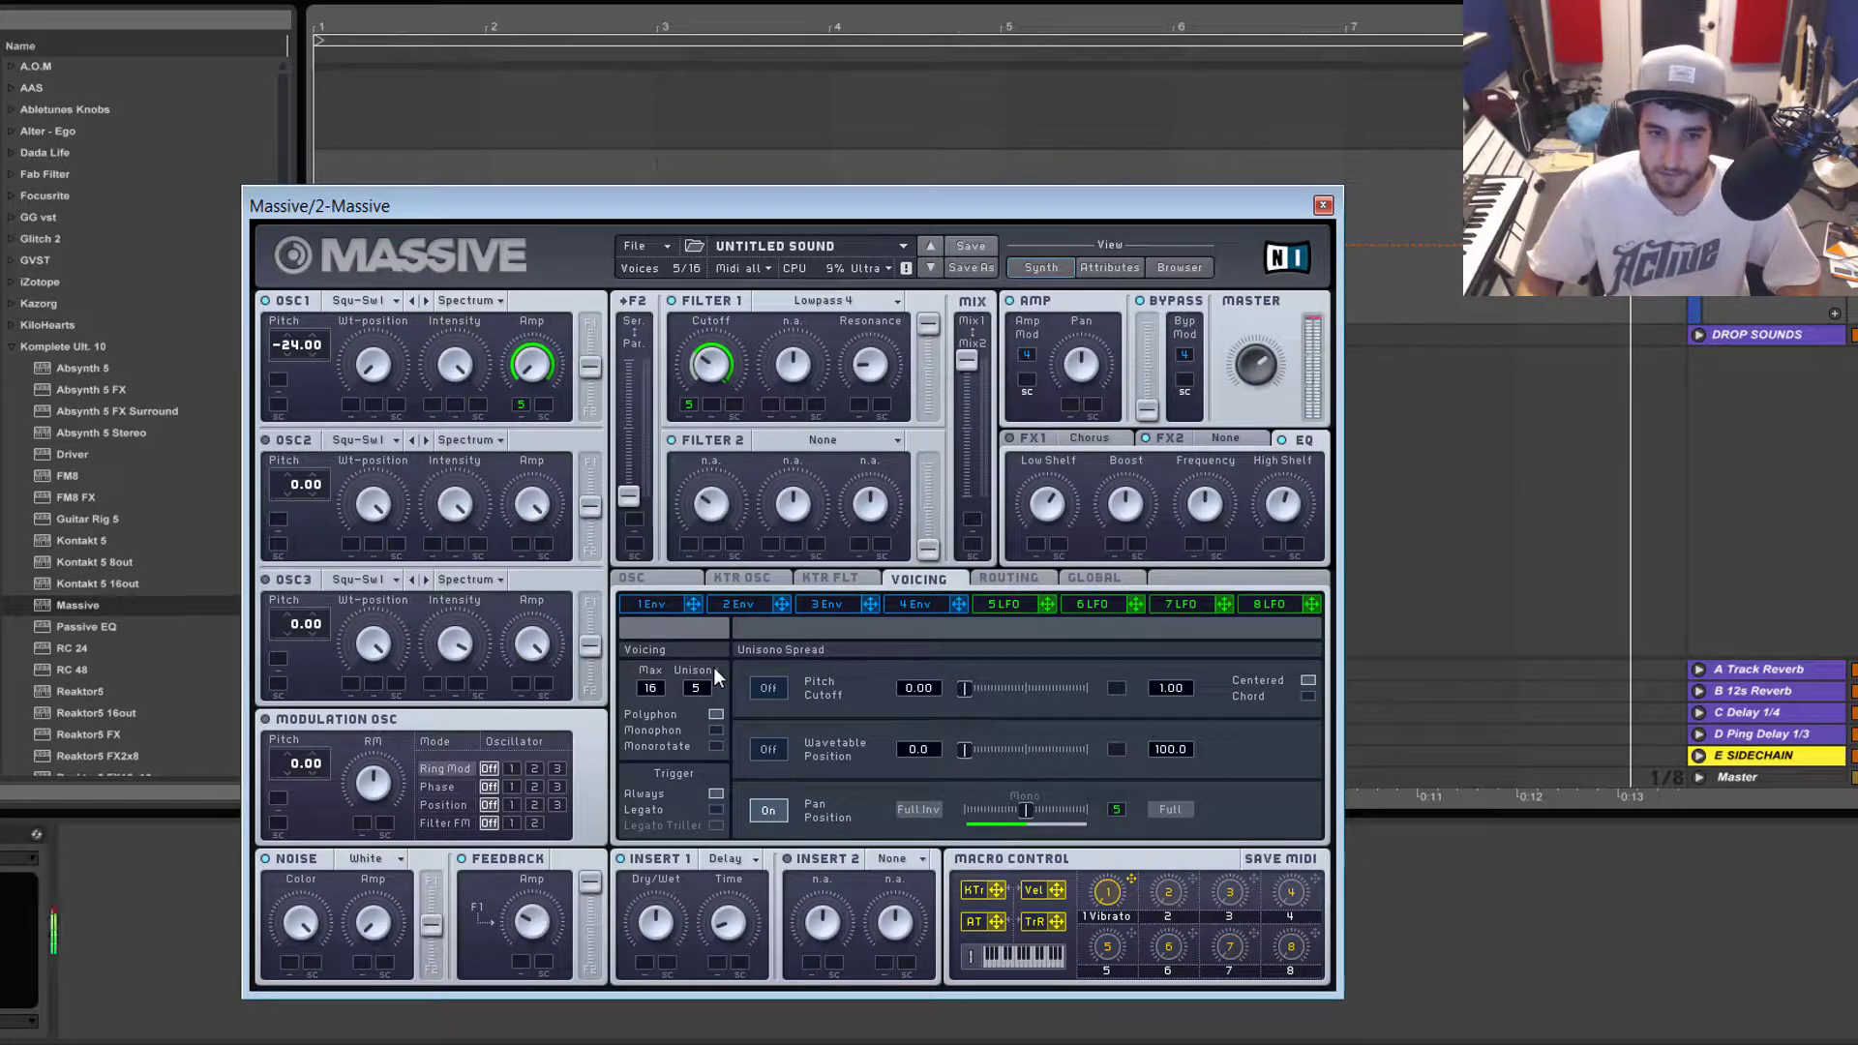
pyautogui.moveTo(712, 666); pyautogui.dragTo(711, 697)
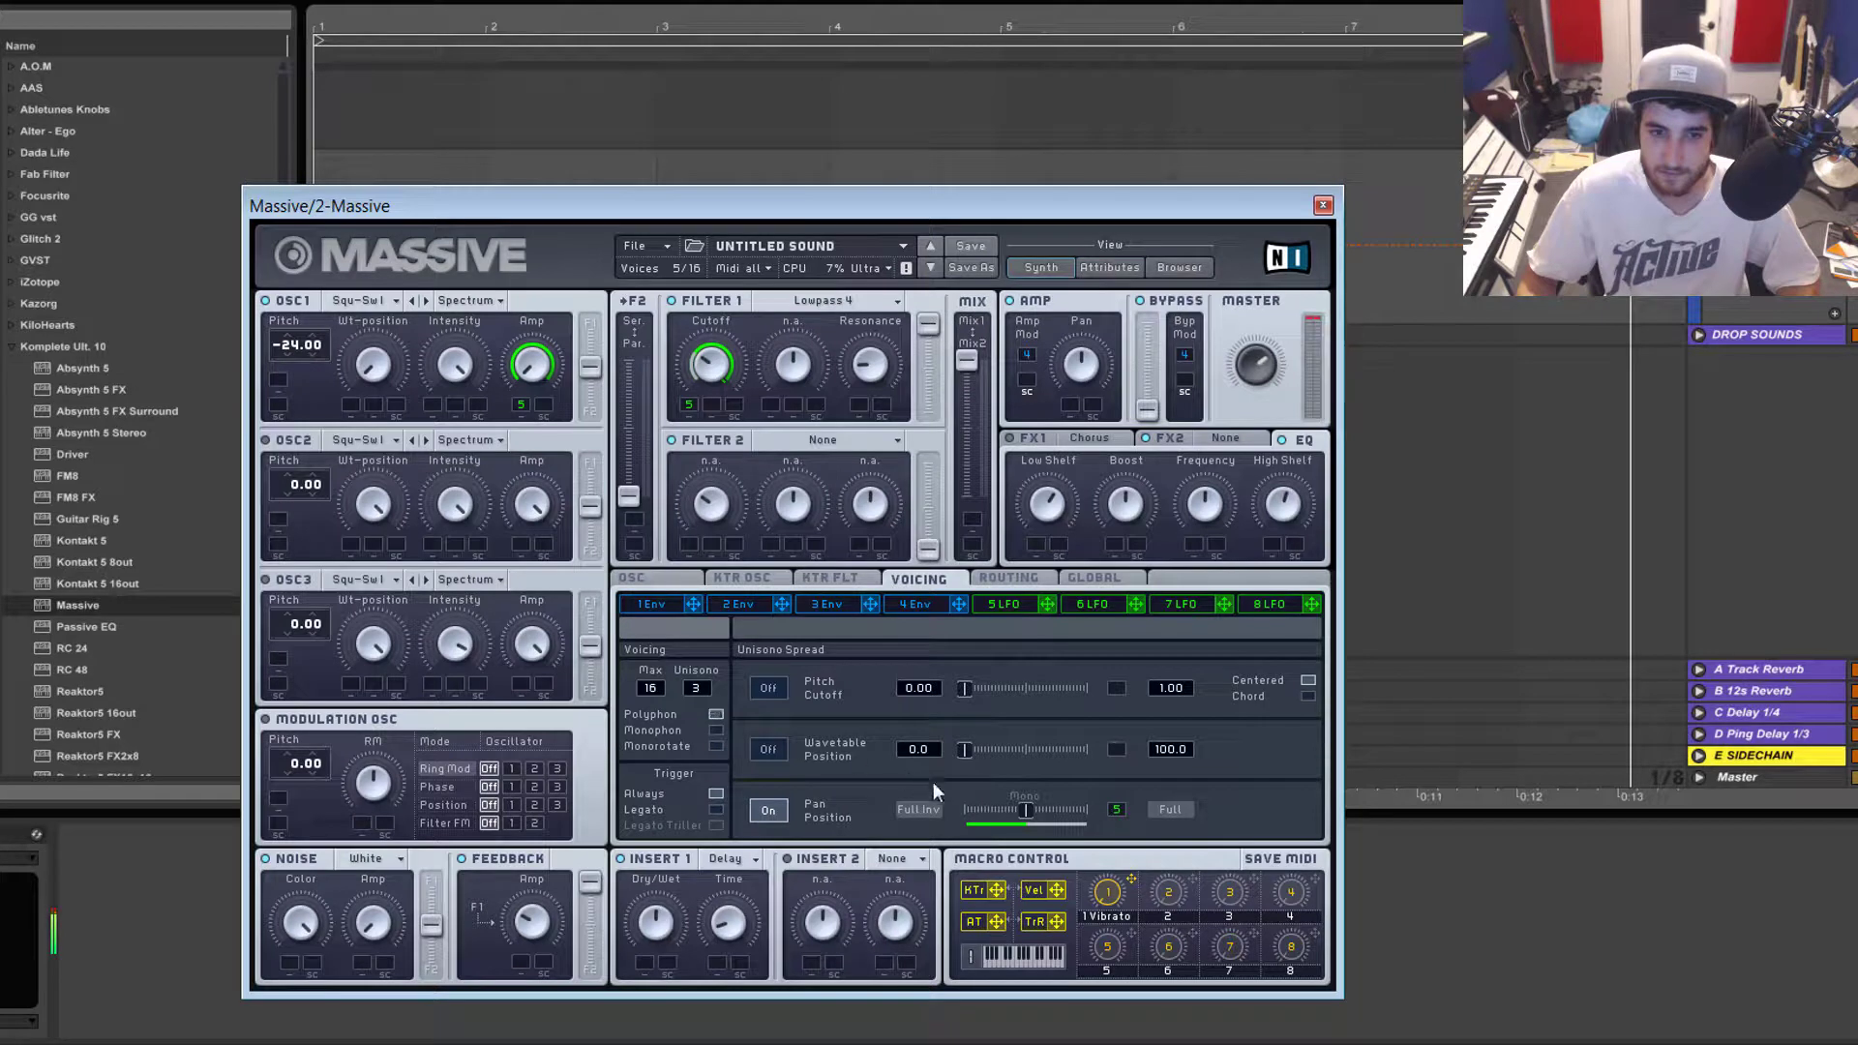
pyautogui.moveTo(1028, 811)
pyautogui.mouseDown()
pyautogui.moveTo(885, 818)
pyautogui.moveTo(1024, 816)
pyautogui.moveTo(995, 816)
pyautogui.mouseUp()
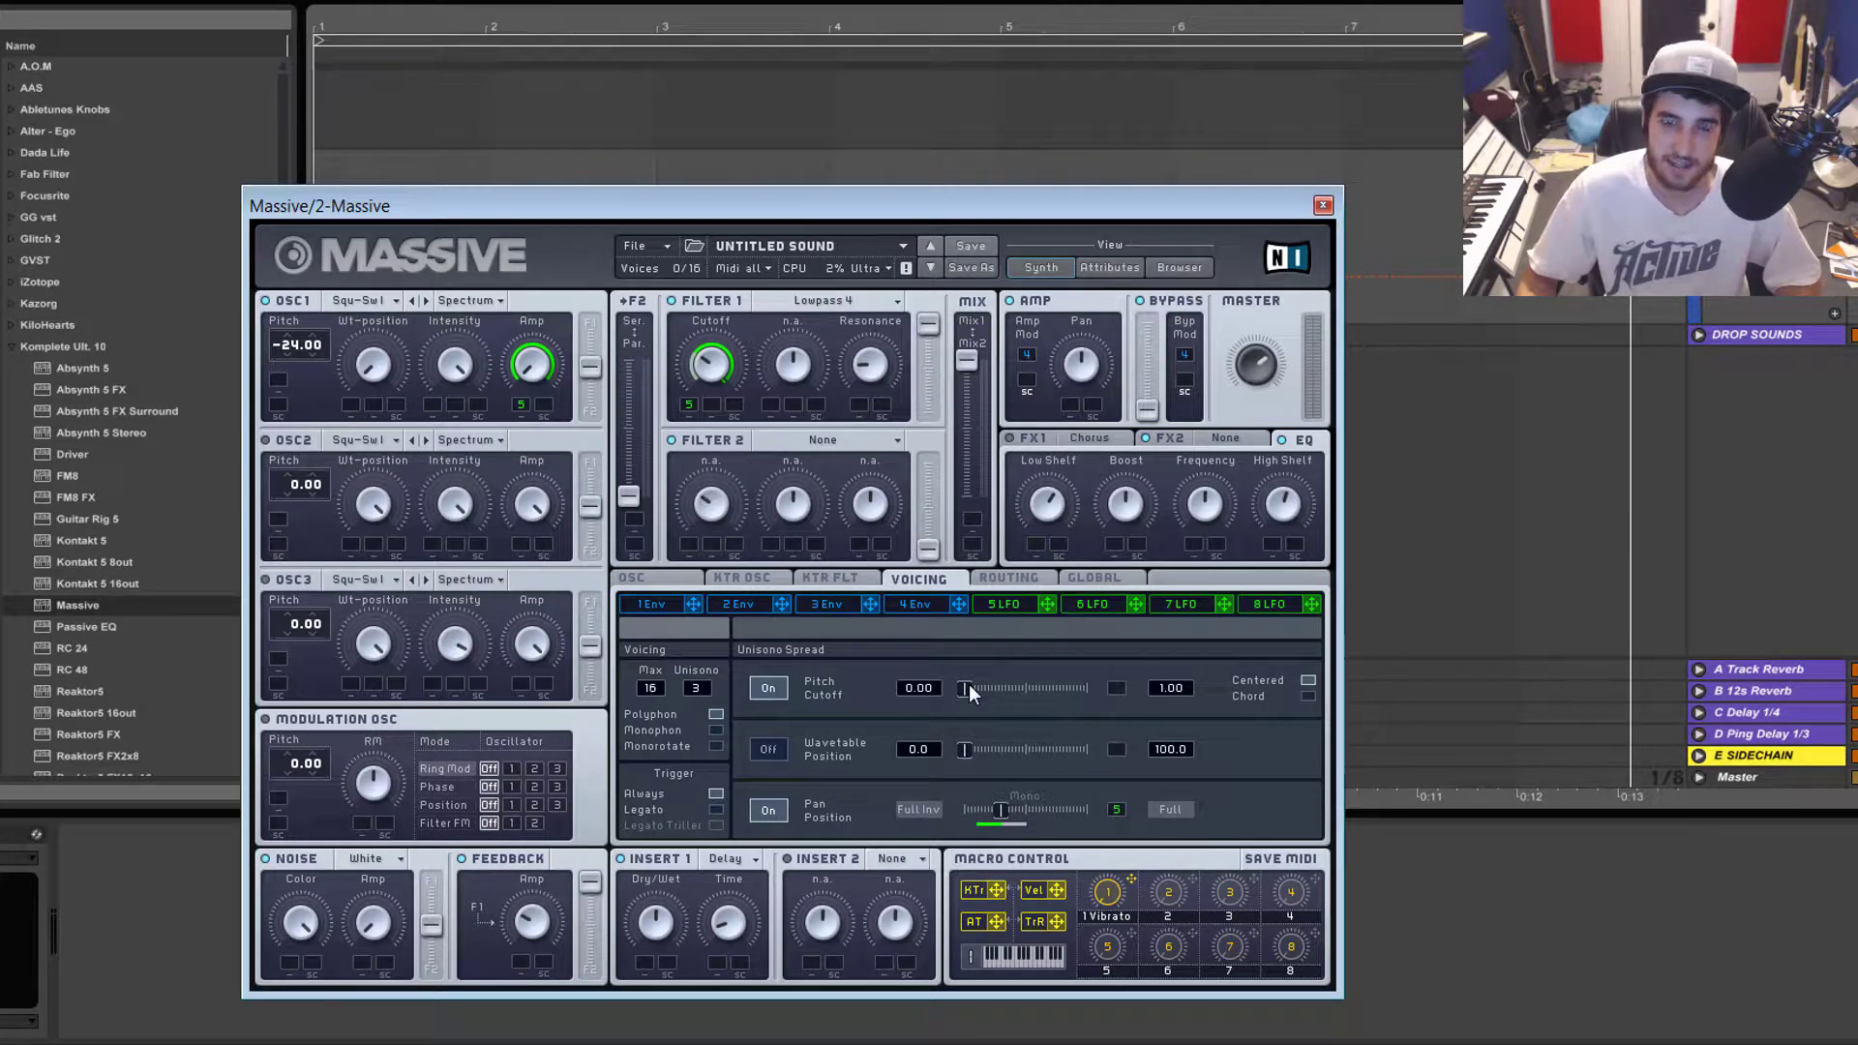
# Step: Turn on the Pitch Cutoff unisono spread with an end value of -1.00, its slider at minimum, and modulate it with LFO 5
pyautogui.moveTo(970, 683); pyautogui.dragTo(987, 687)
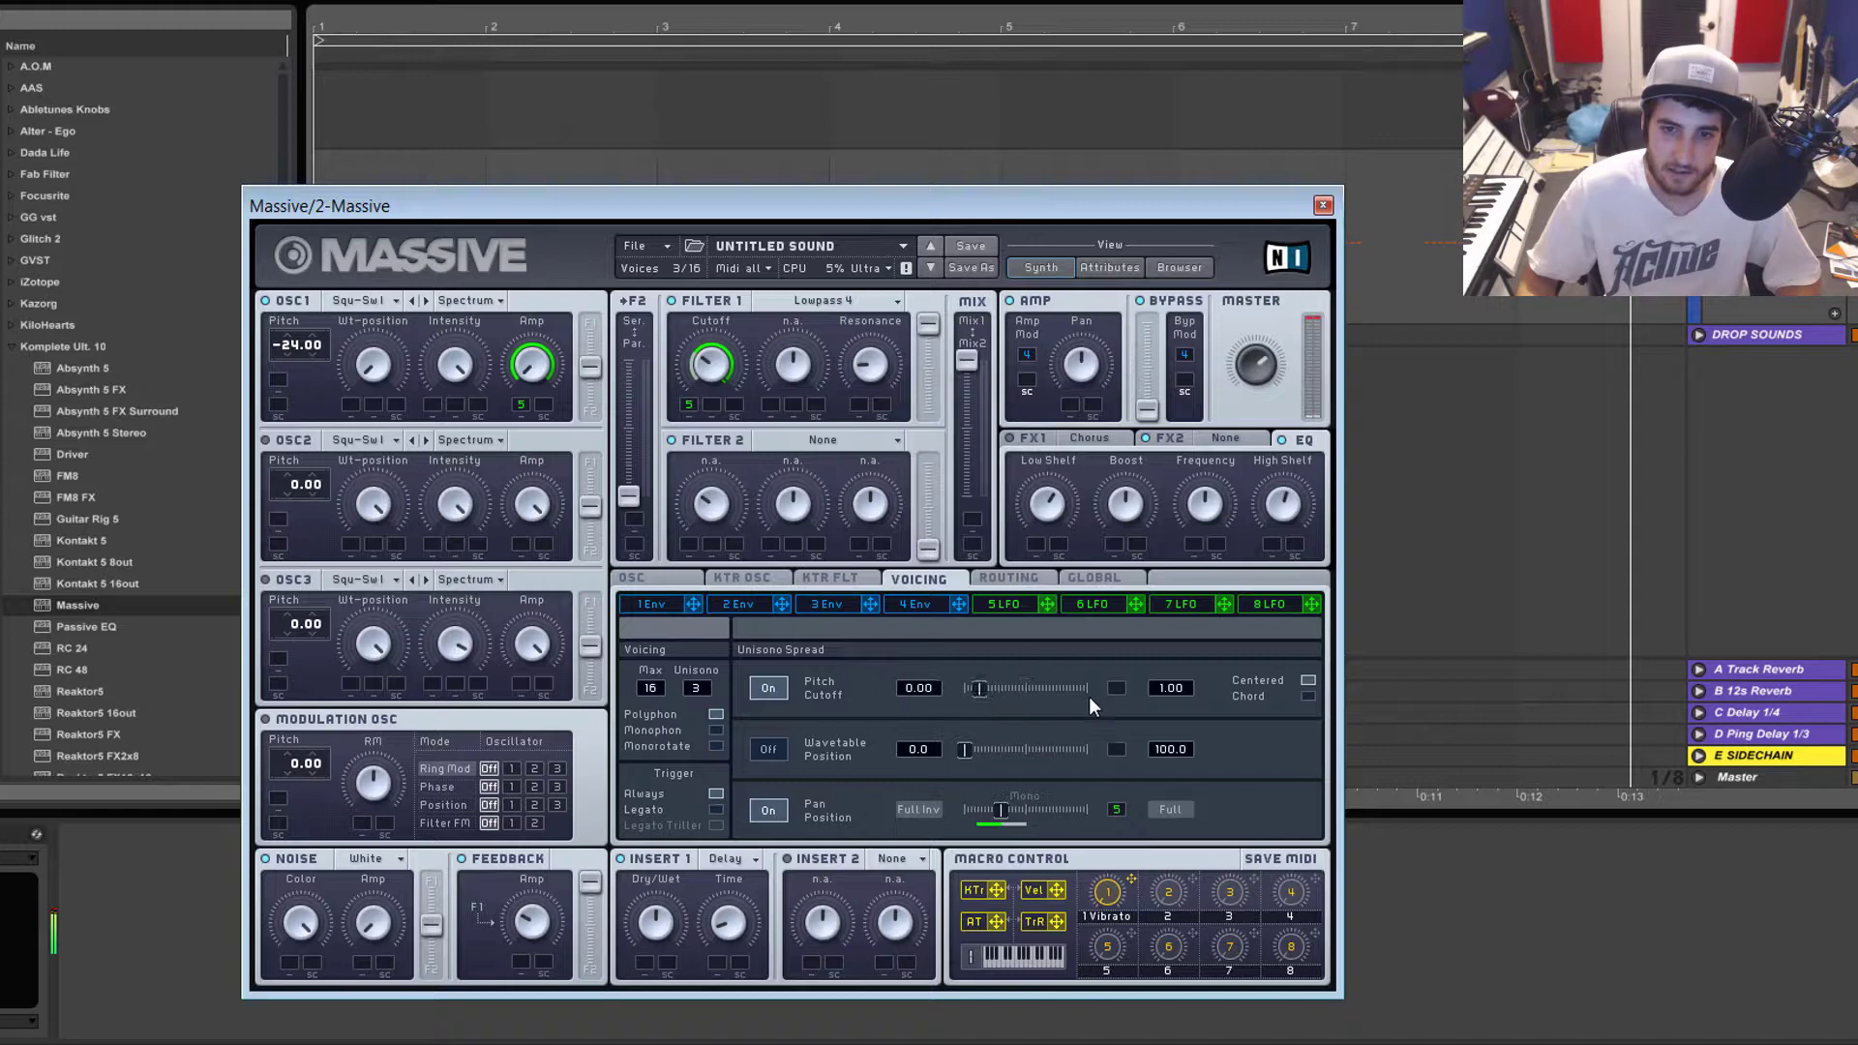
pyautogui.scroll(-1, 1154, 689)
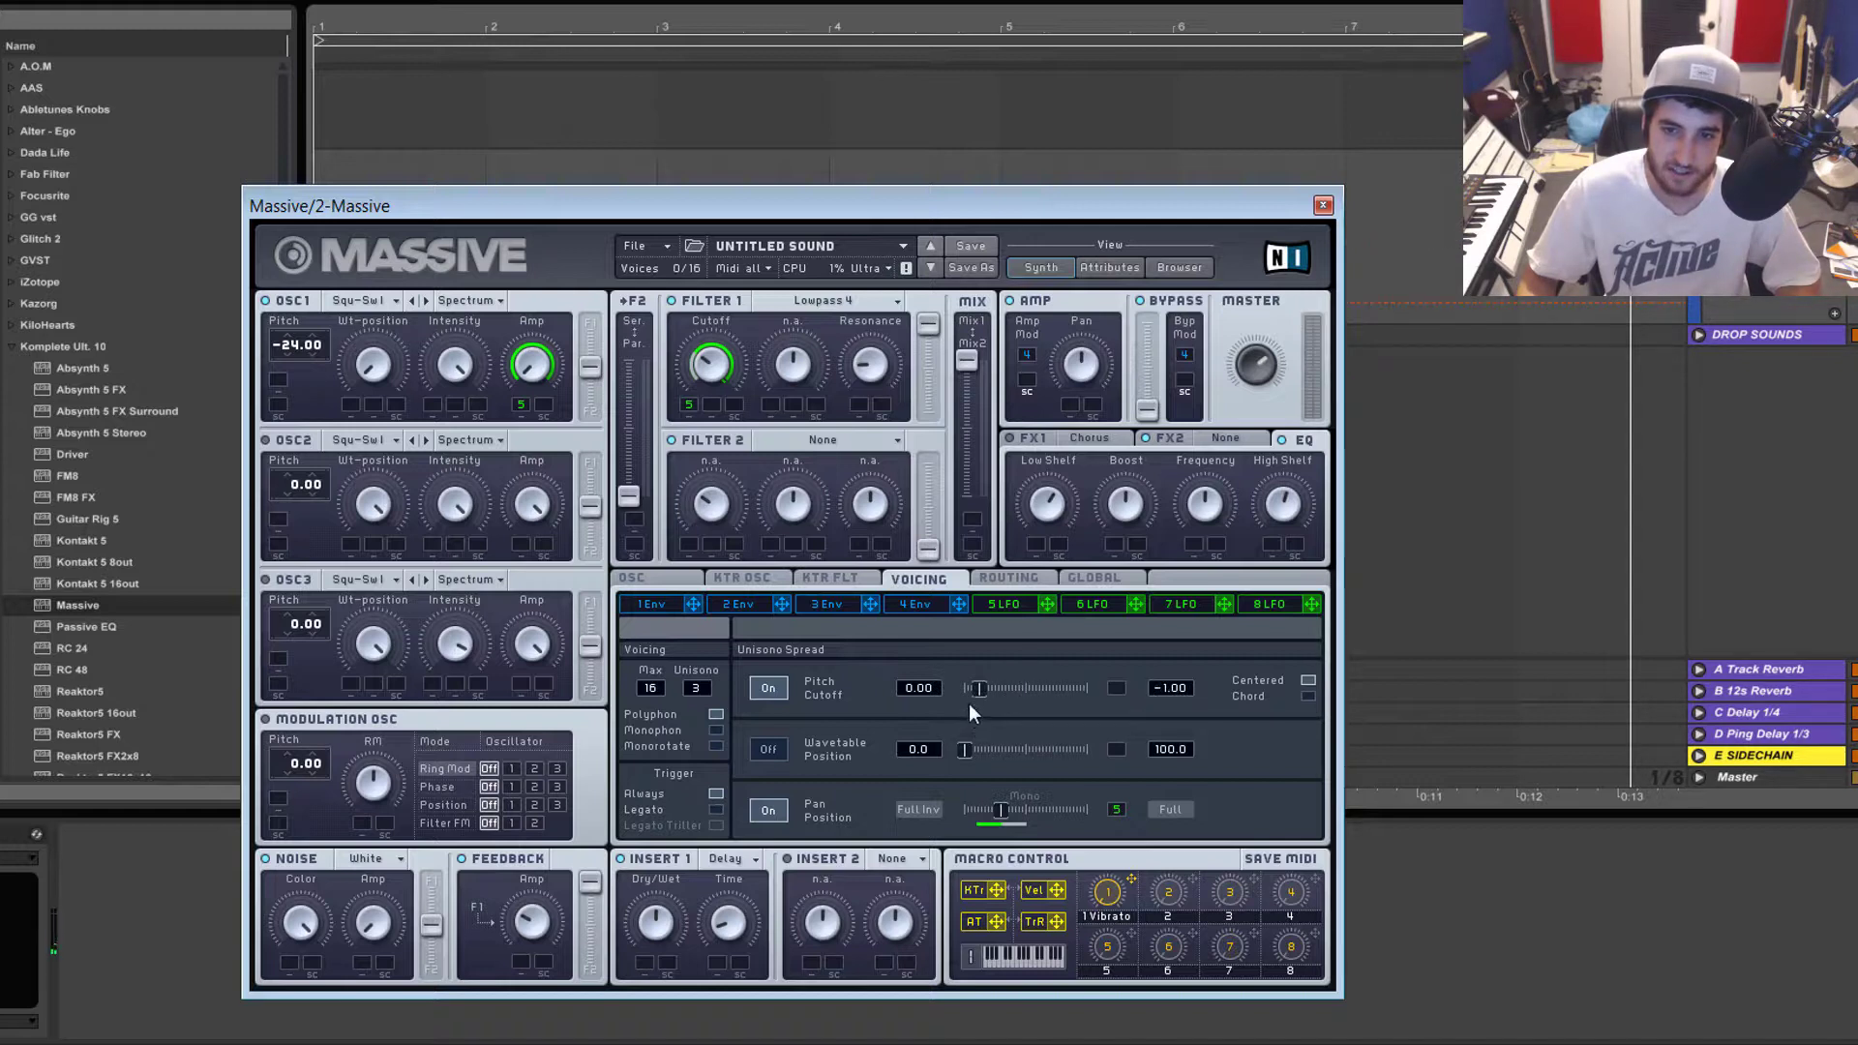
pyautogui.doubleClick(1038, 689)
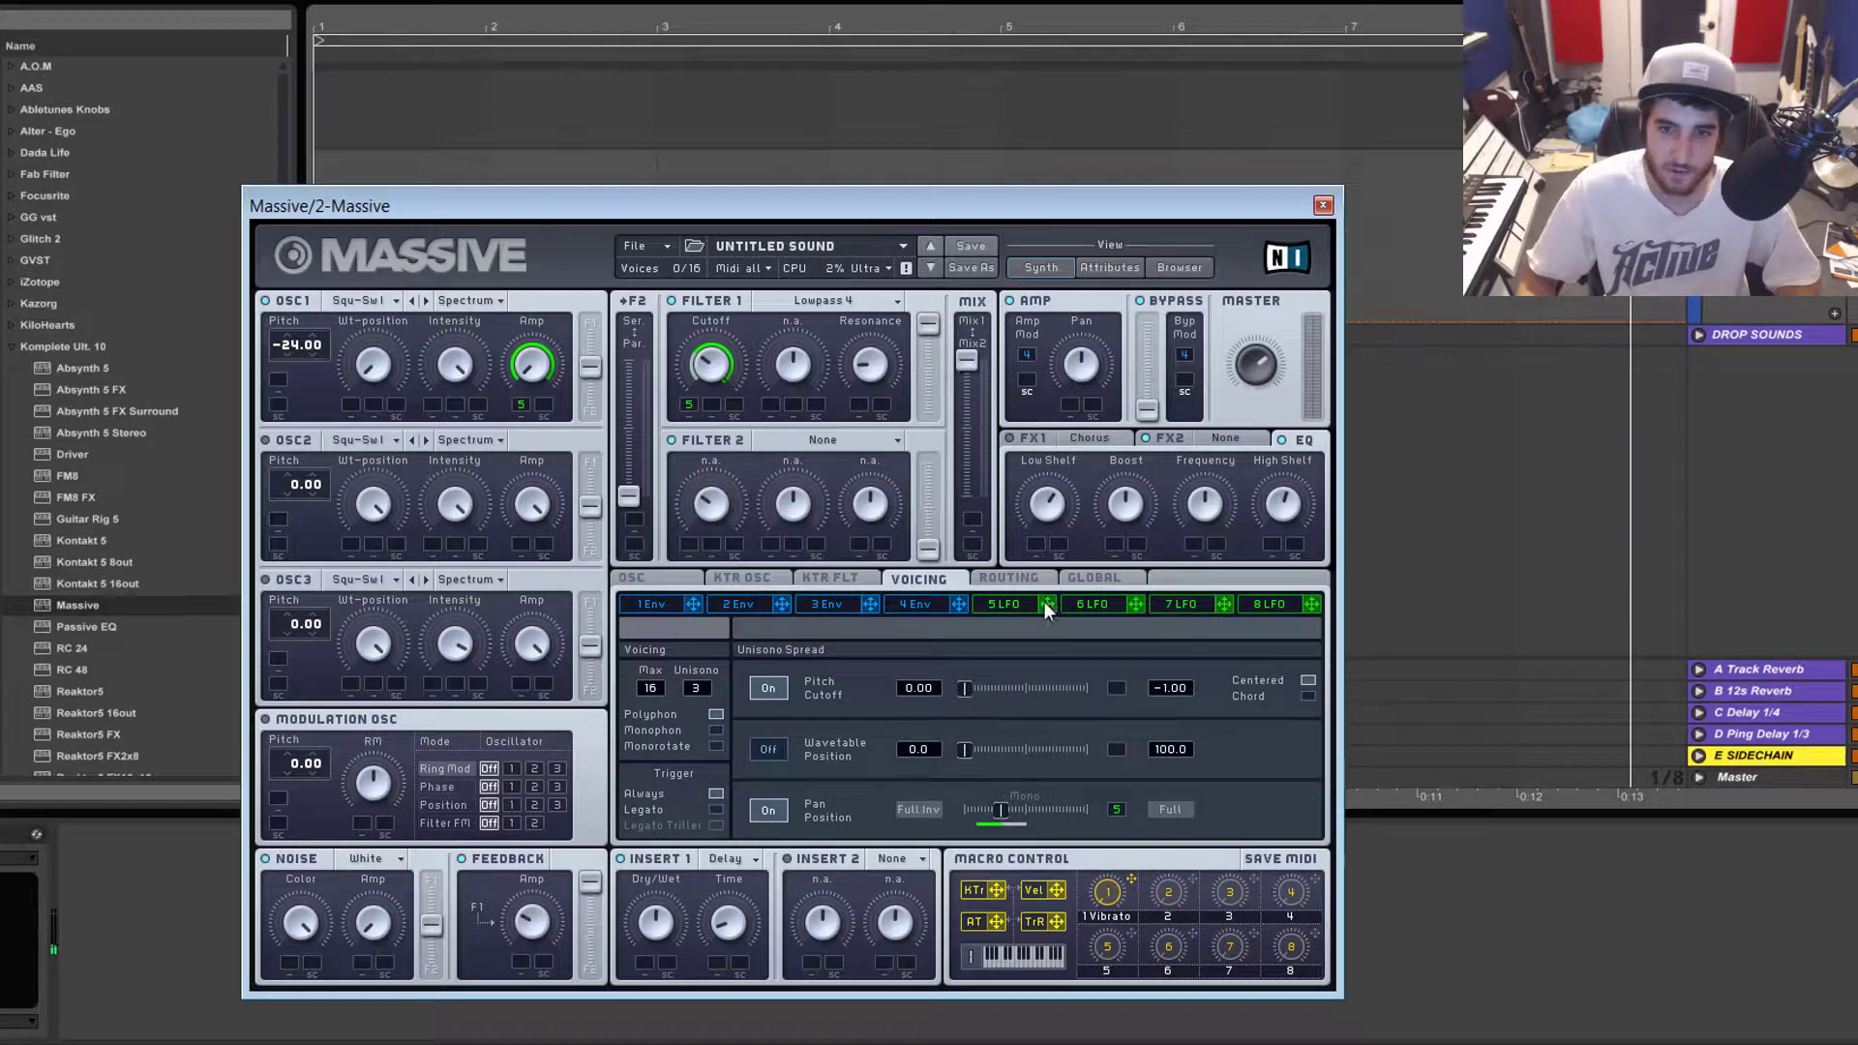
pyautogui.moveTo(1123, 693)
pyautogui.mouseDown()
pyautogui.moveTo(1134, 642)
pyautogui.moveTo(1142, 671)
pyautogui.mouseUp()
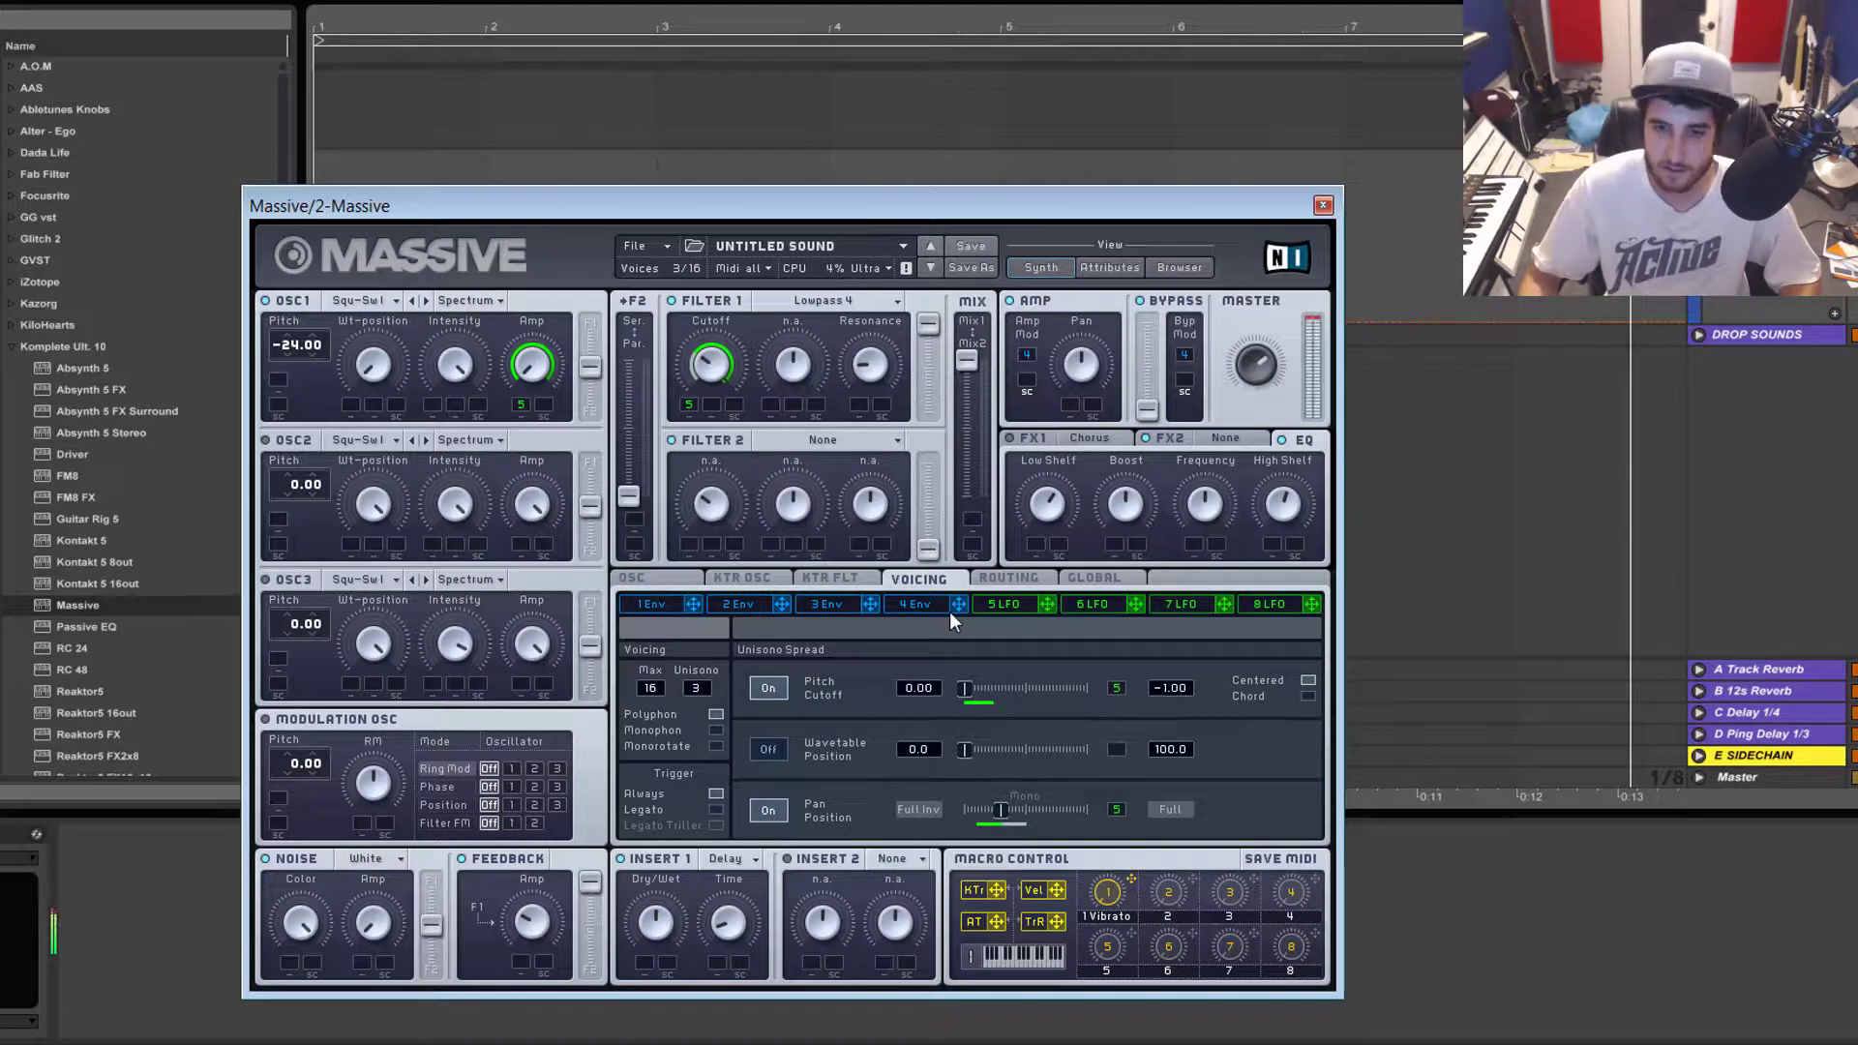
# Step: Set the Global Quality to Eco, trying Ultra for comparison
pyautogui.click(1093, 578)
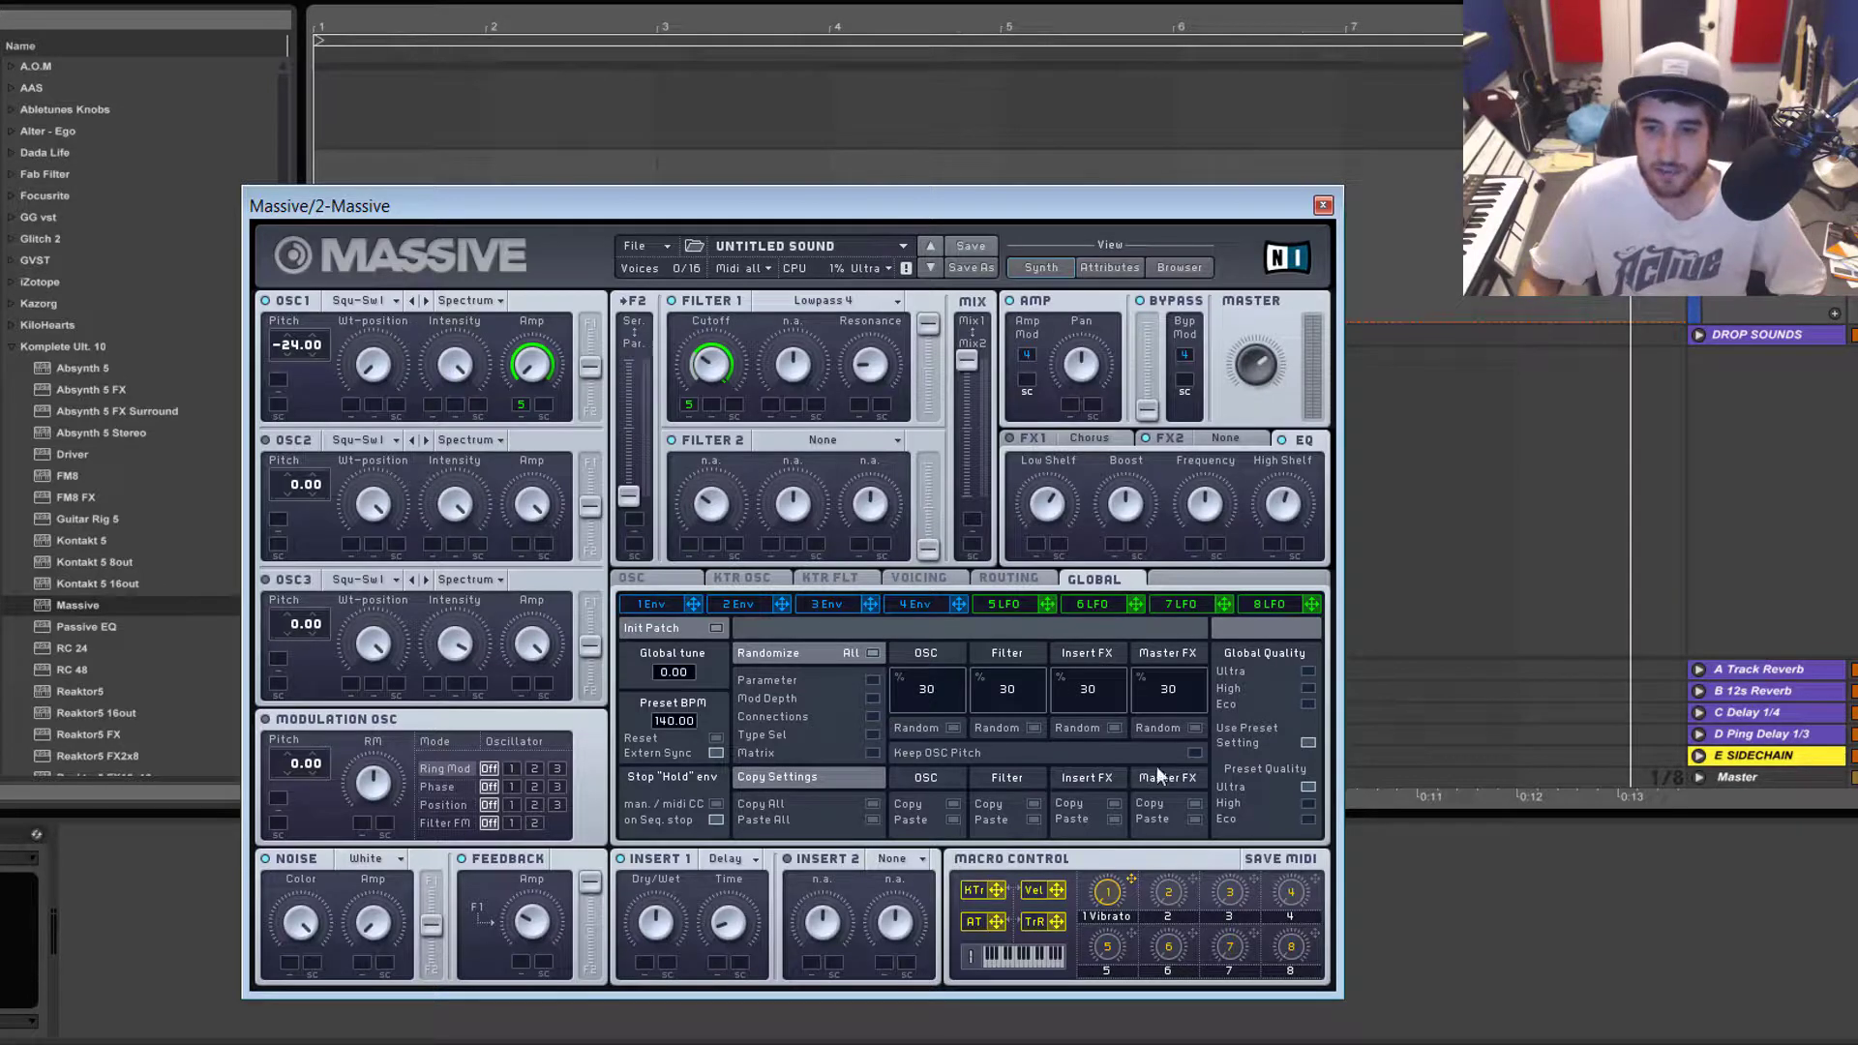
pyautogui.click(1263, 700)
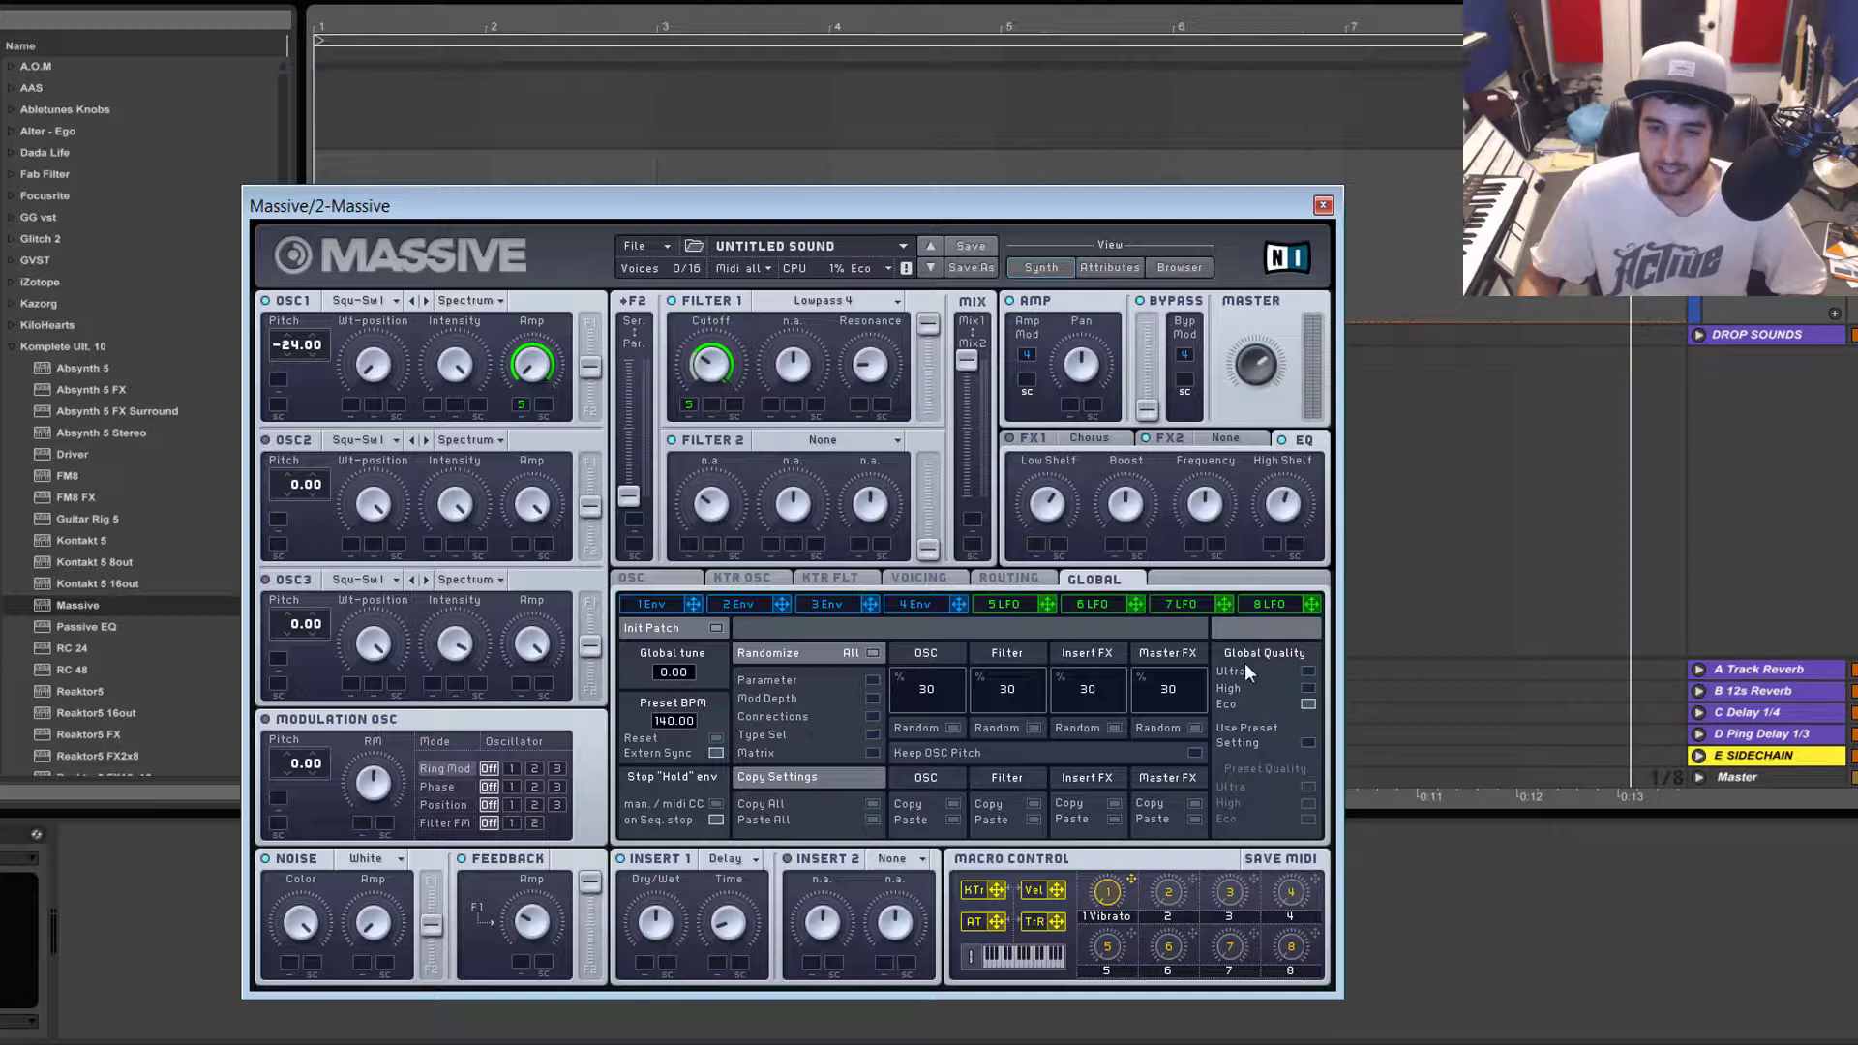
pyautogui.click(1308, 672)
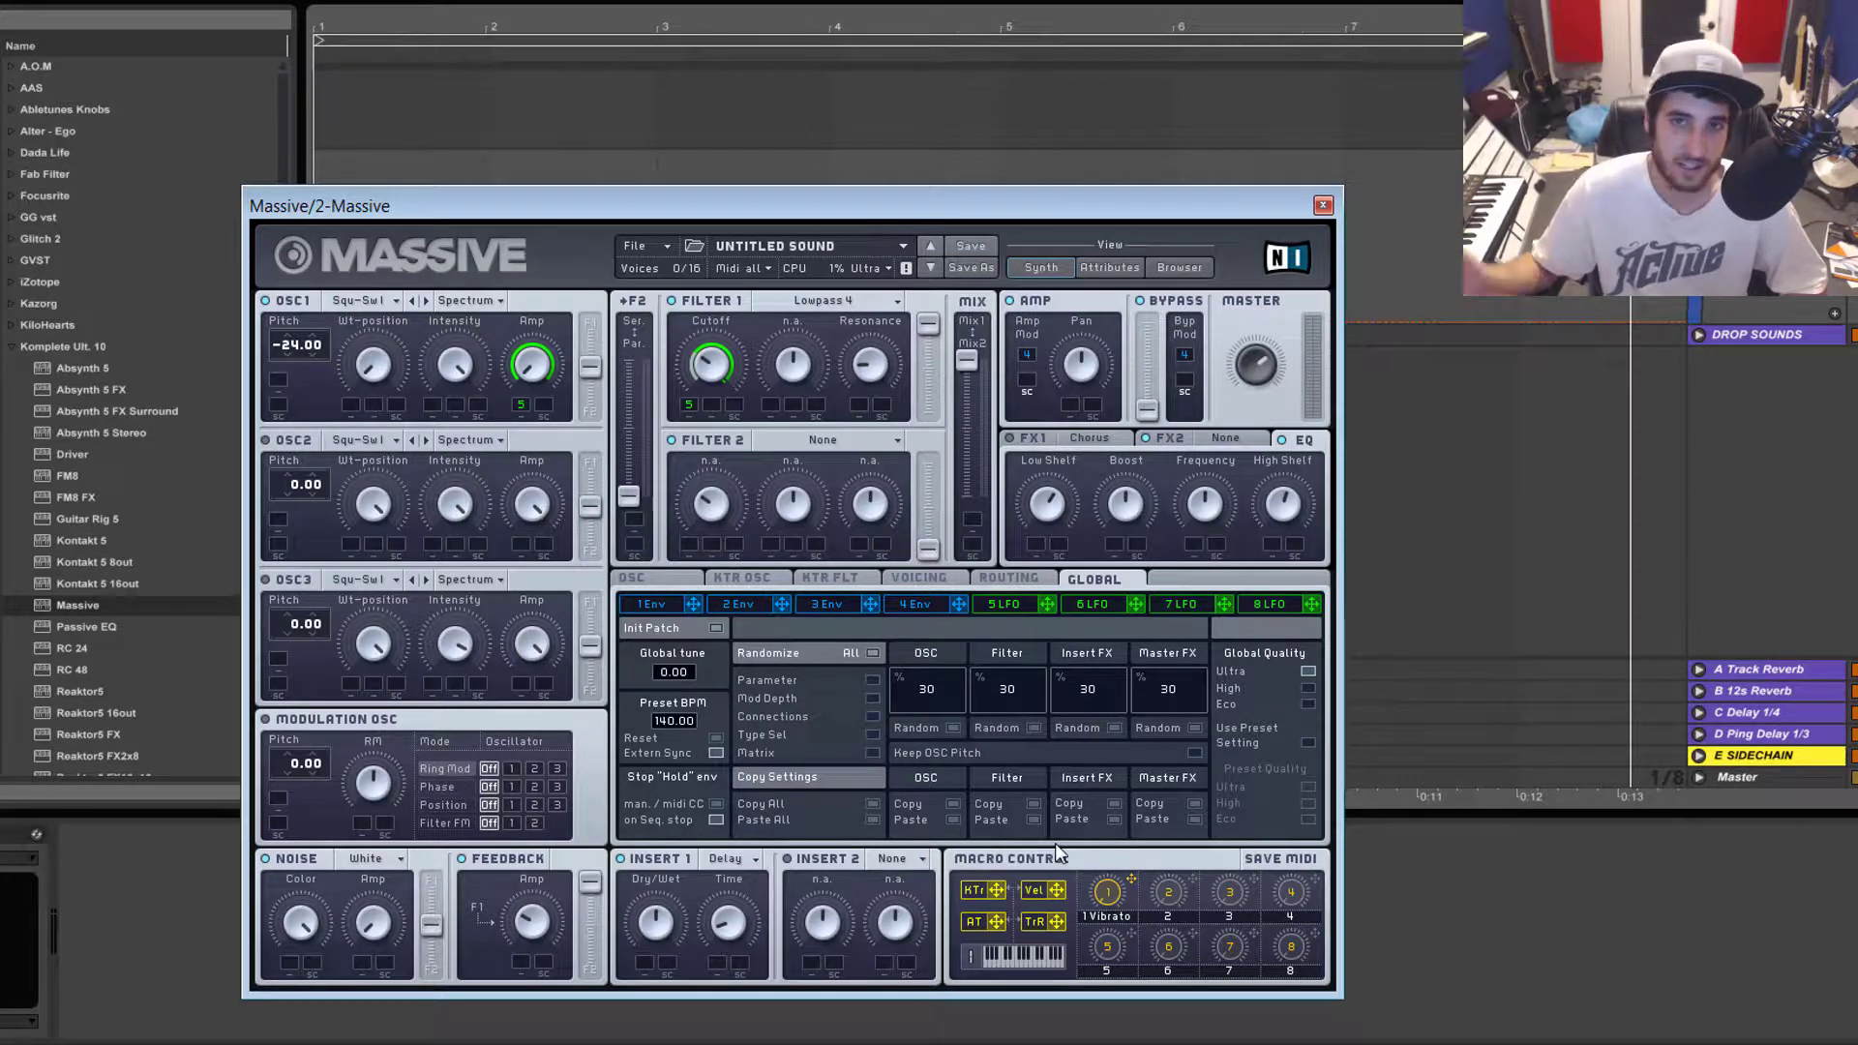
pyautogui.click(1307, 703)
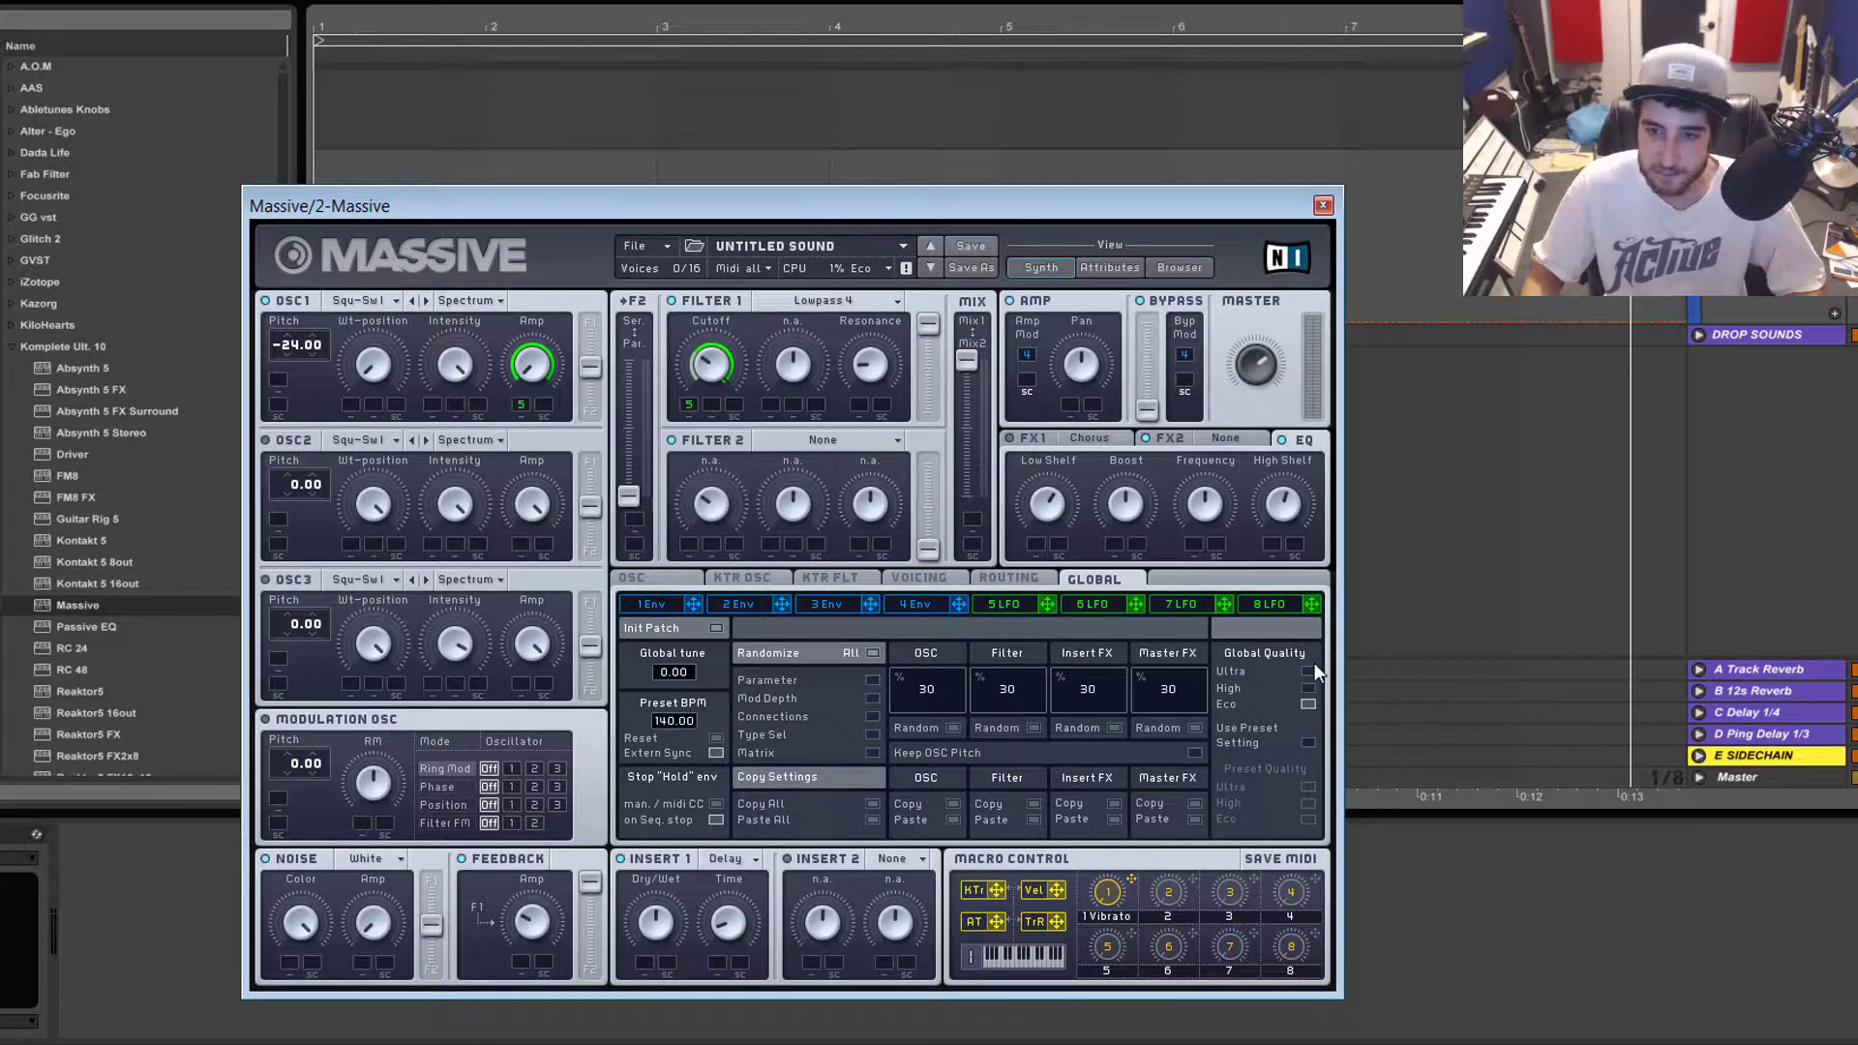
# Step: Set the Global Quality to Ultra, trying Use Preset Setting first, and assign velocity modulation to OSC1's Amp
pyautogui.click(1308, 742)
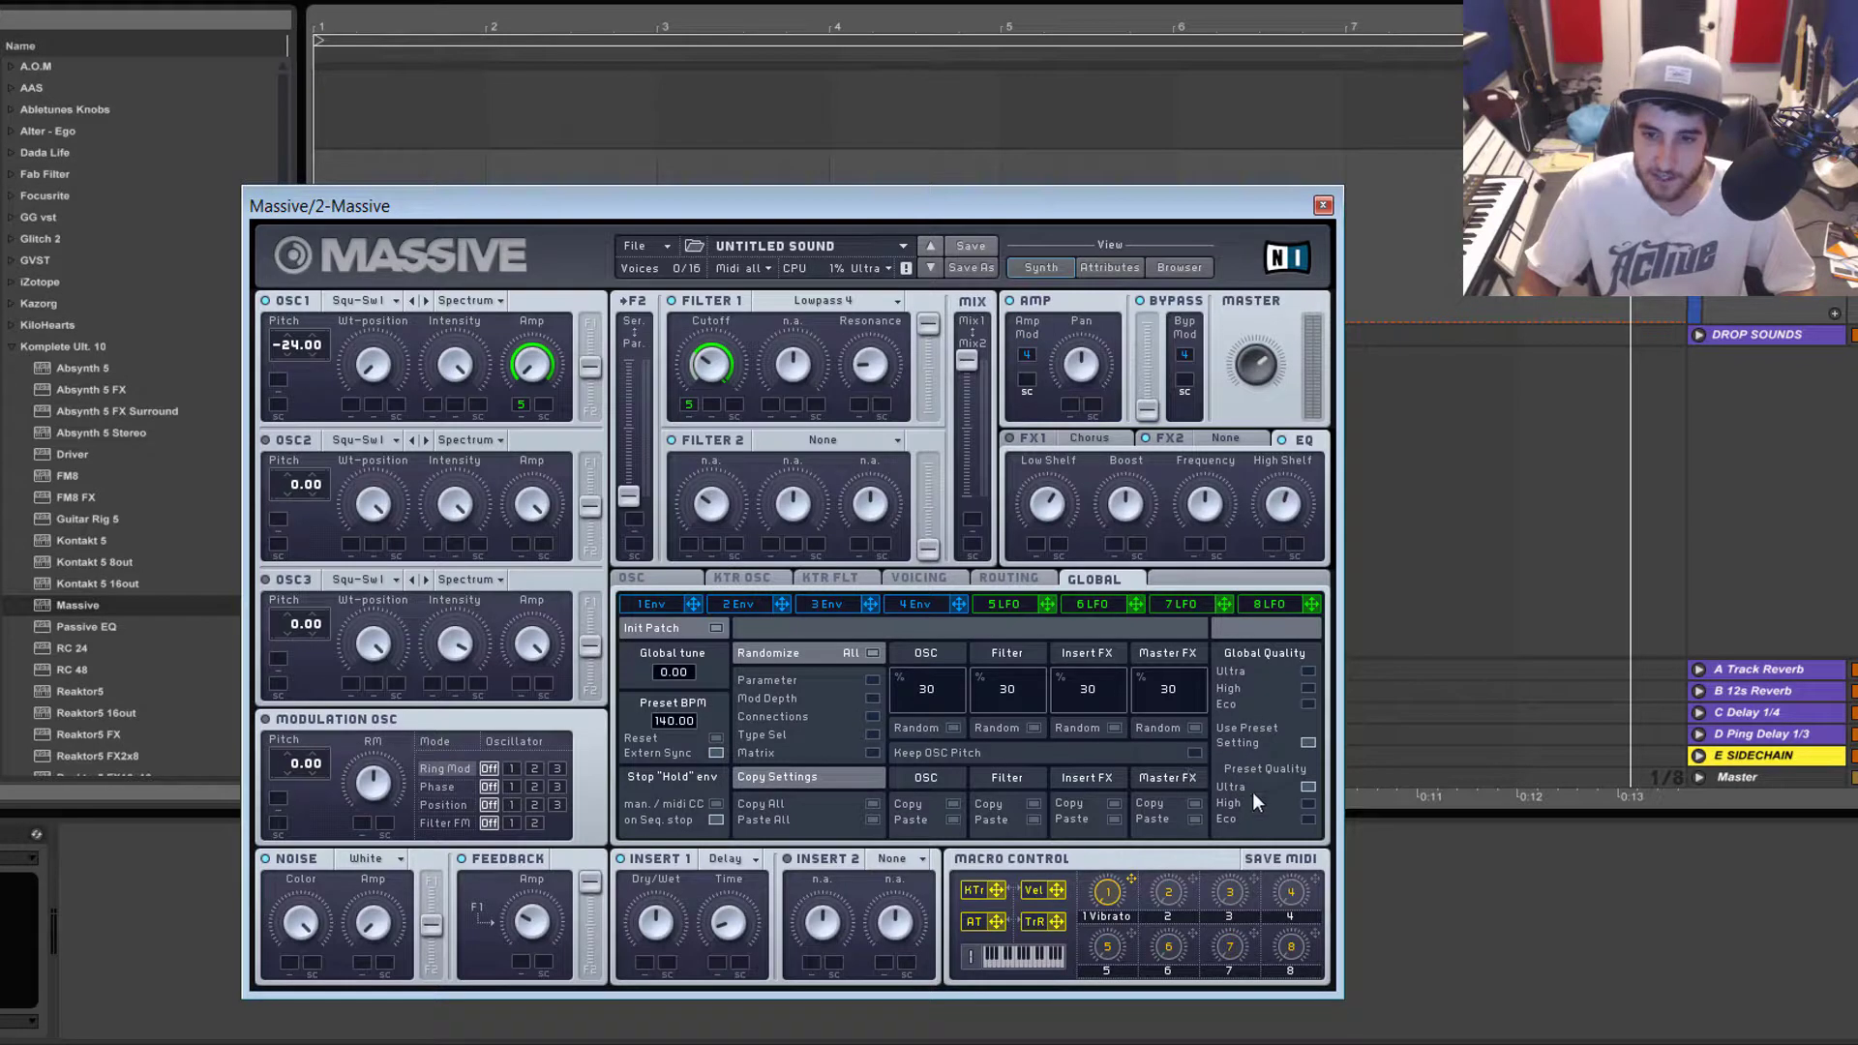
pyautogui.click(1306, 671)
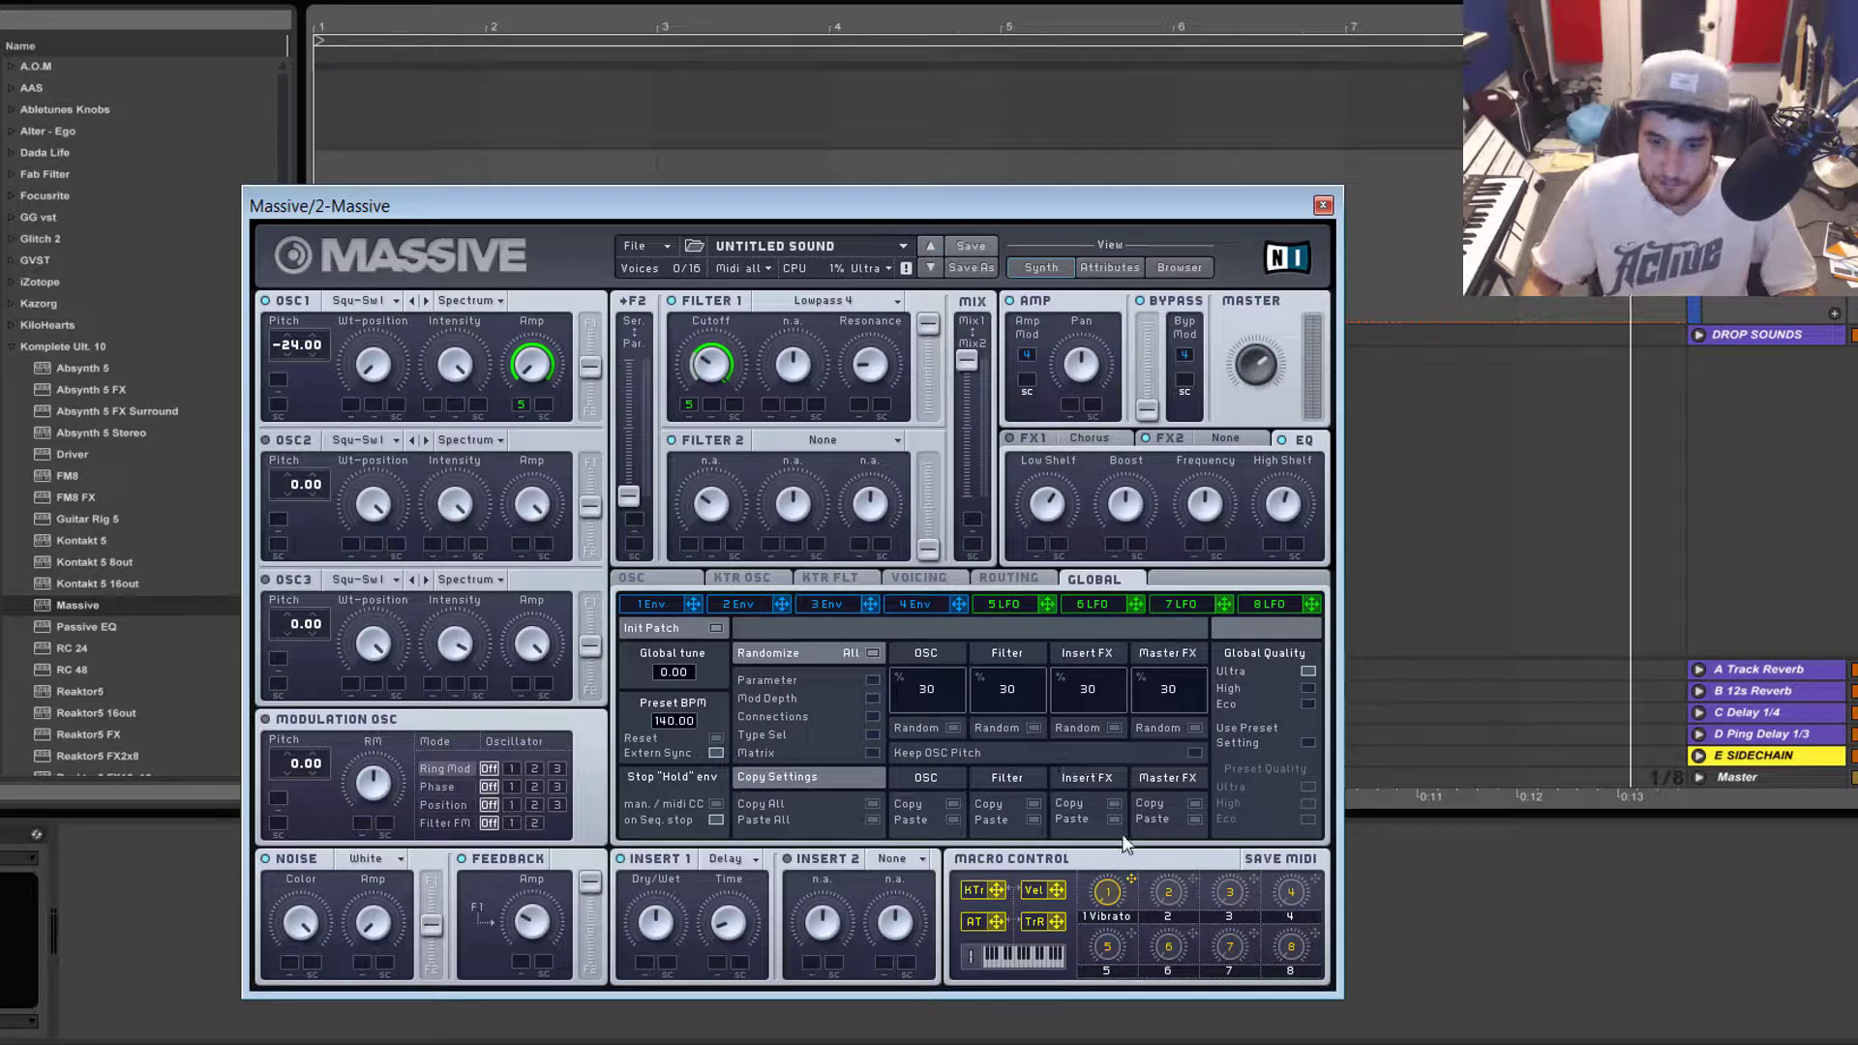
pyautogui.moveTo(1057, 889); pyautogui.dragTo(521, 404)
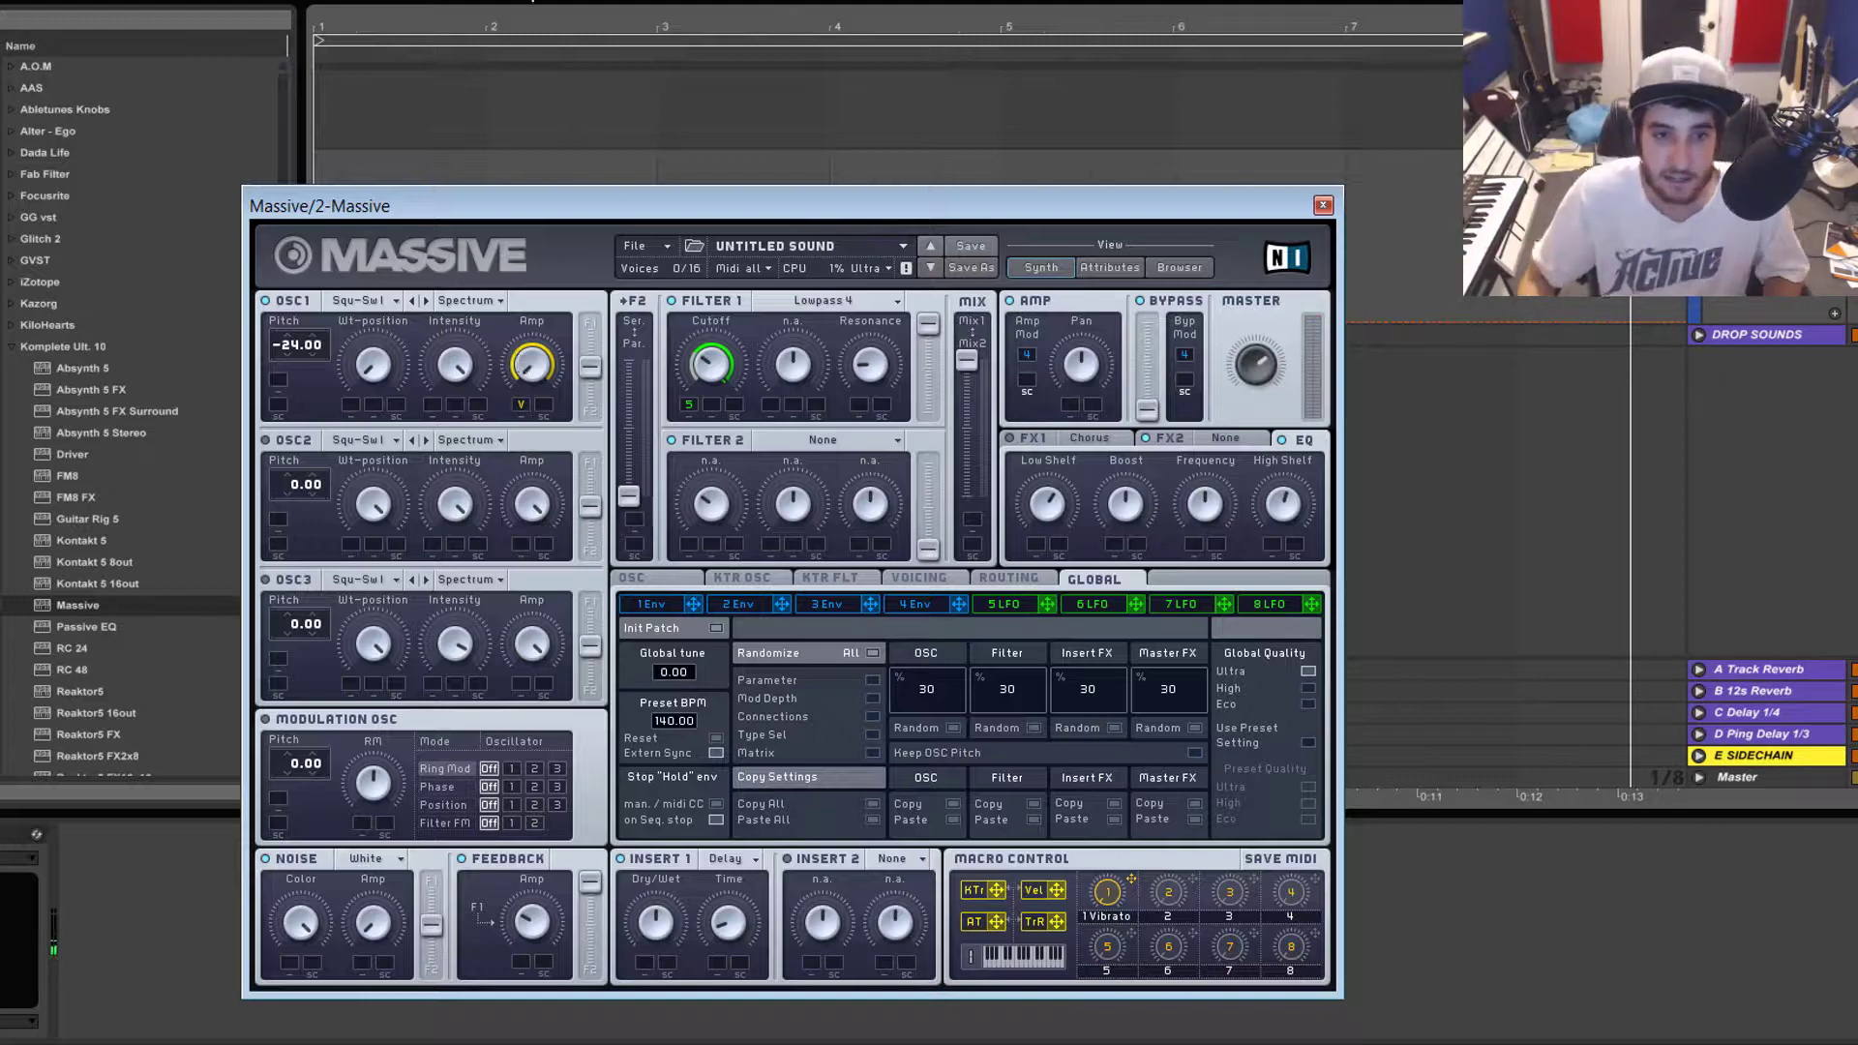
# Step: Create a two-bar MIDI clip at the start of the track and paste the copied bass notes into it
pyautogui.moveTo(540, 197); pyautogui.dragTo(661, 495)
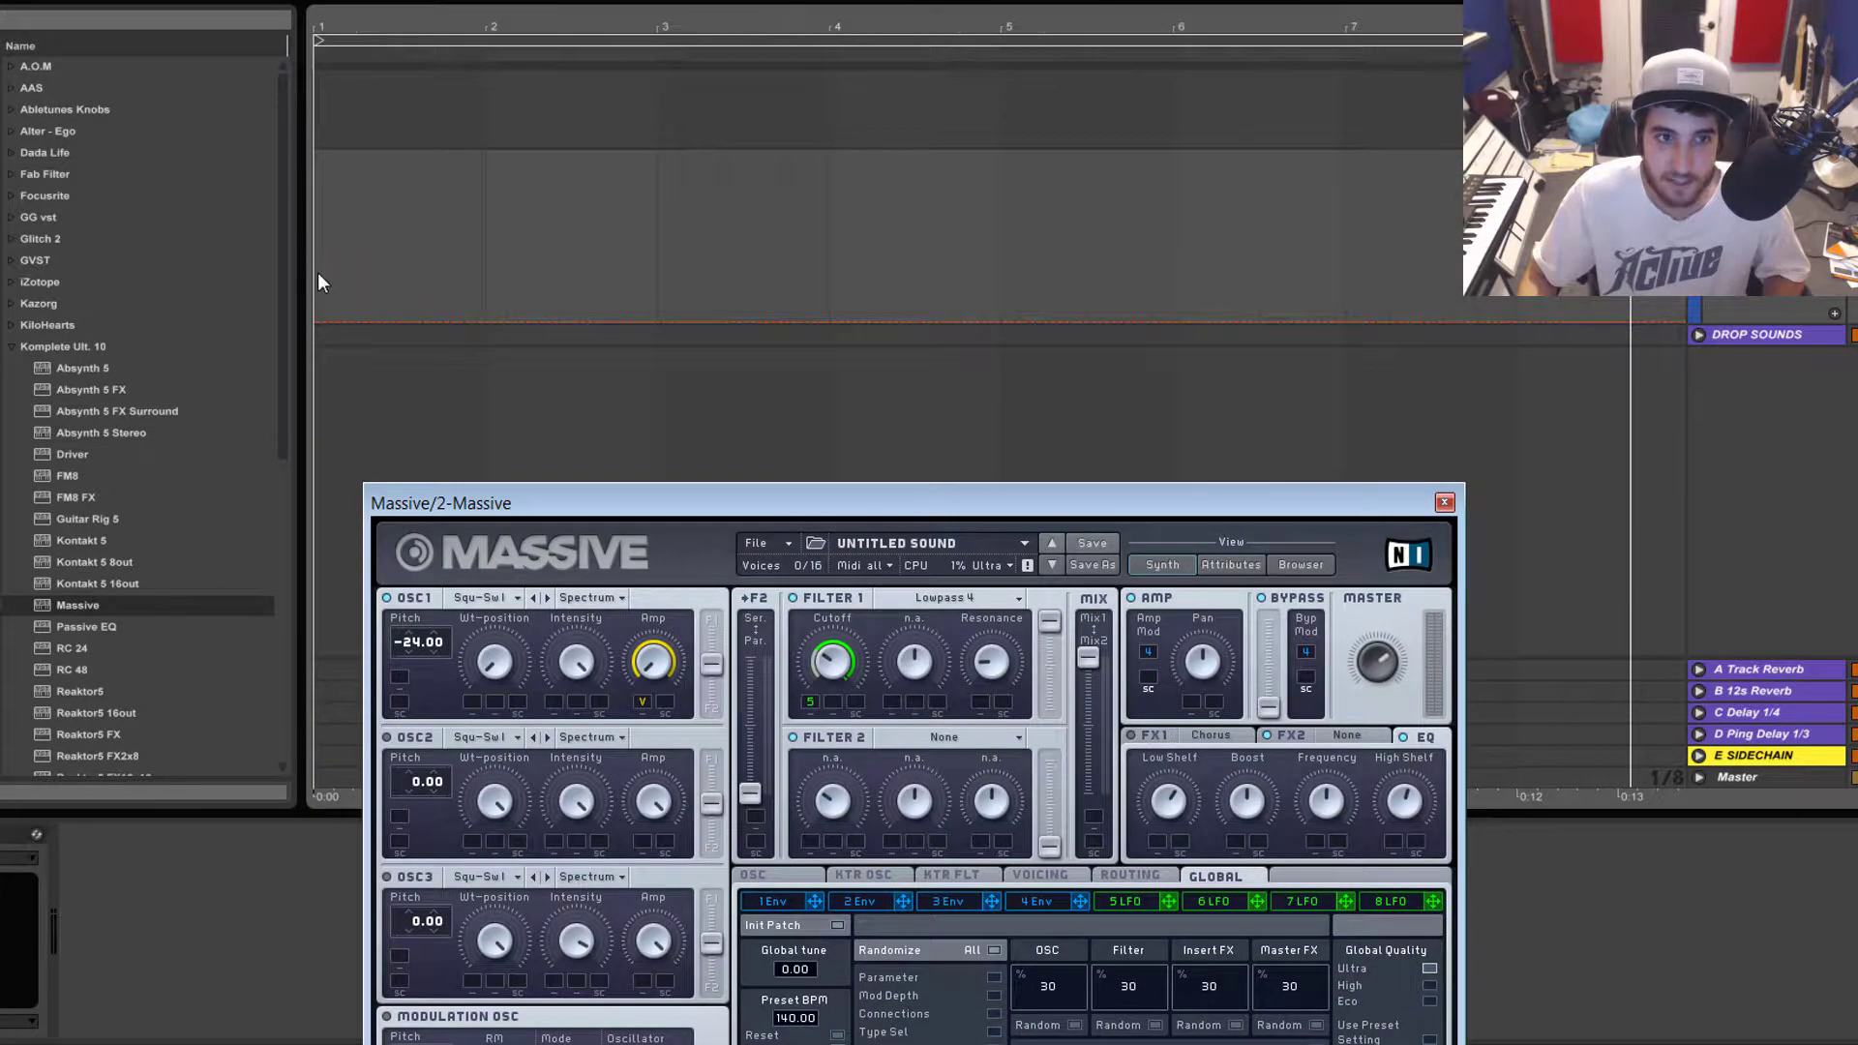
pyautogui.moveTo(318, 275); pyautogui.dragTo(664, 282)
pyautogui.hotkey('ctrl', 'shift', 'm')
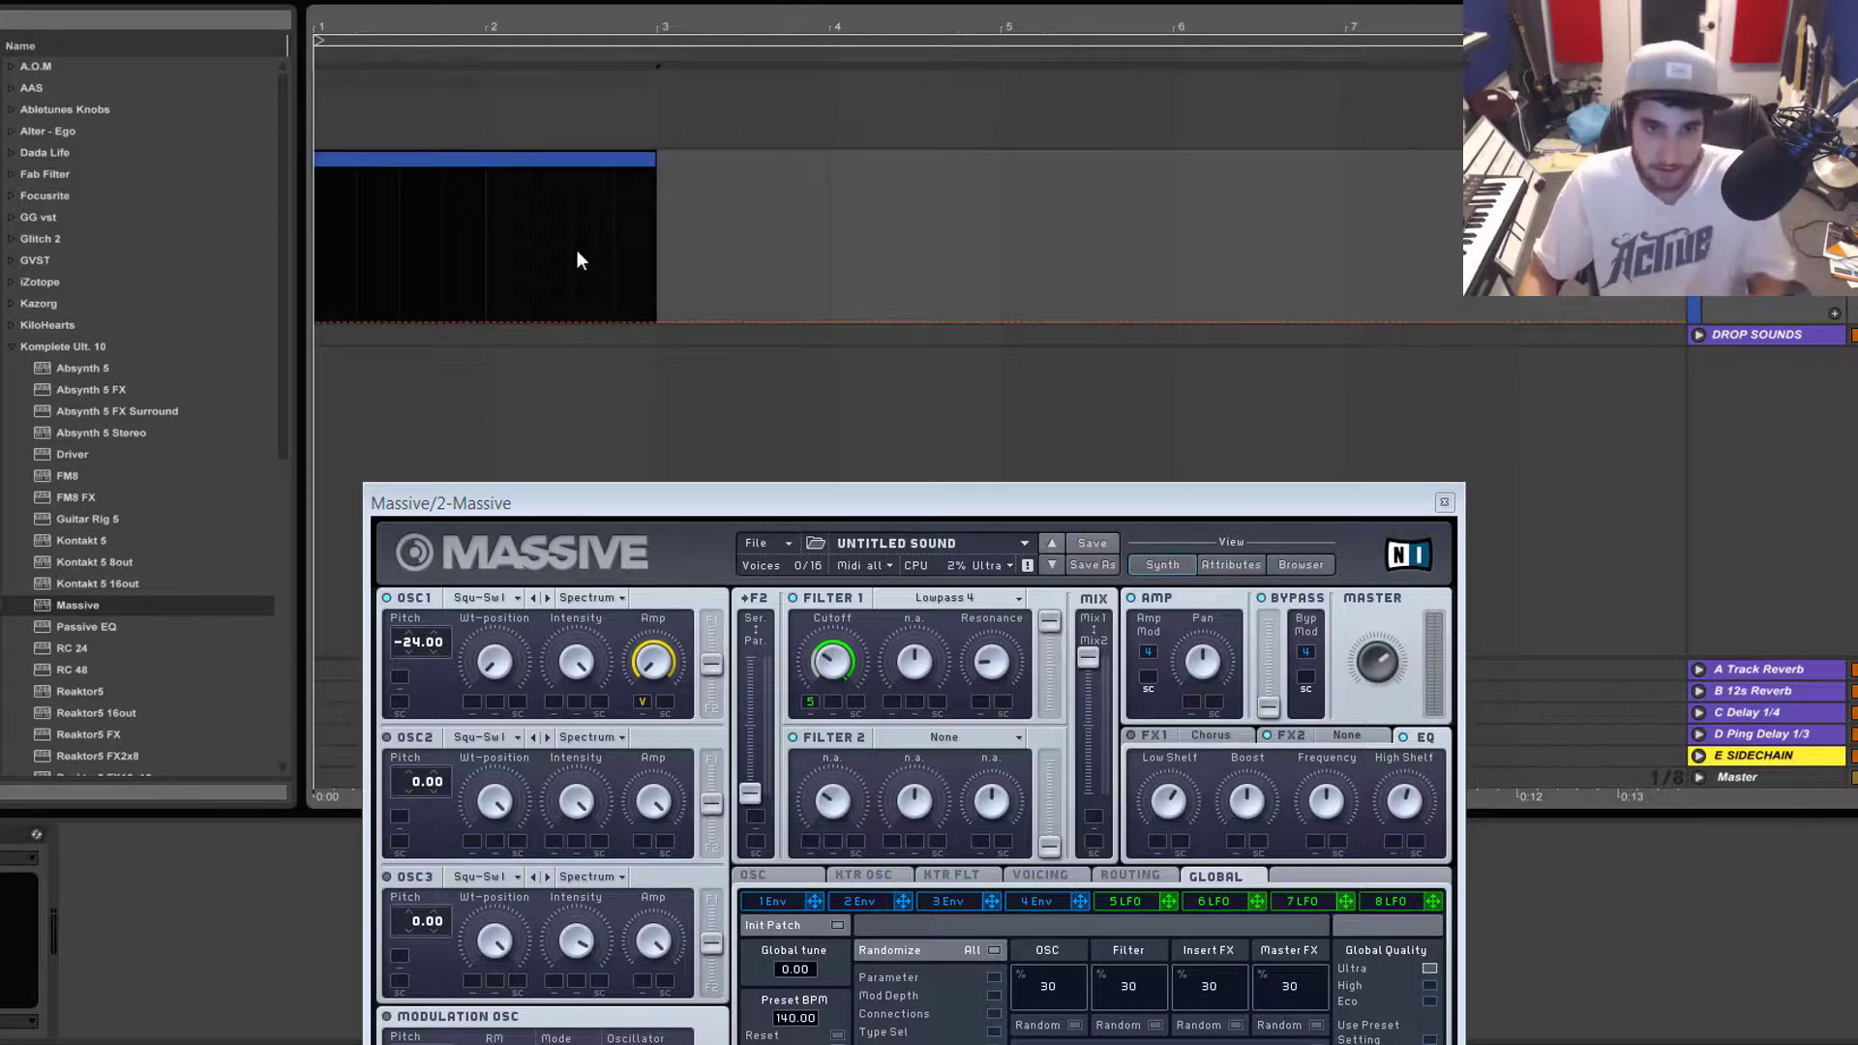
pyautogui.doubleClick(569, 178)
pyautogui.hotkey('ctrl', 'v')
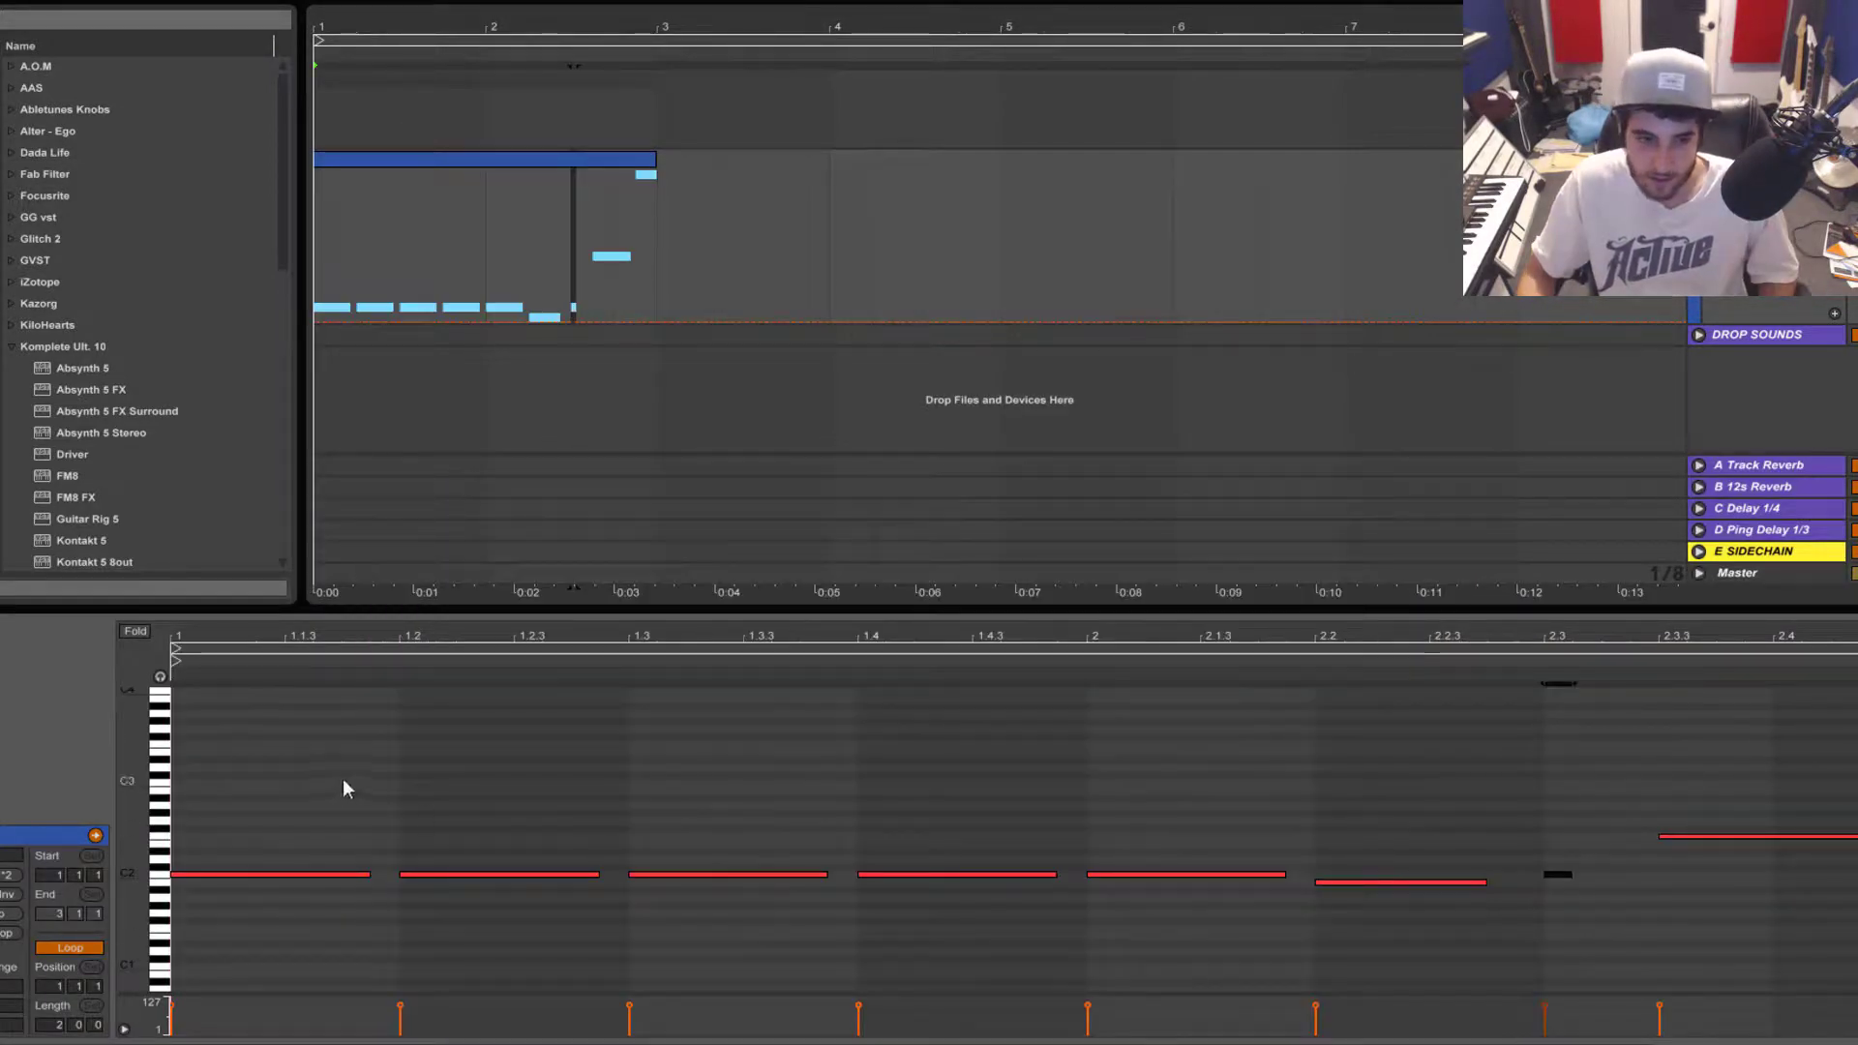
# Step: Draw a rising velocity ramp across the first six notes of the clip and play it back to hear the effect
pyautogui.moveTo(226, 824); pyautogui.dragTo(1494, 981)
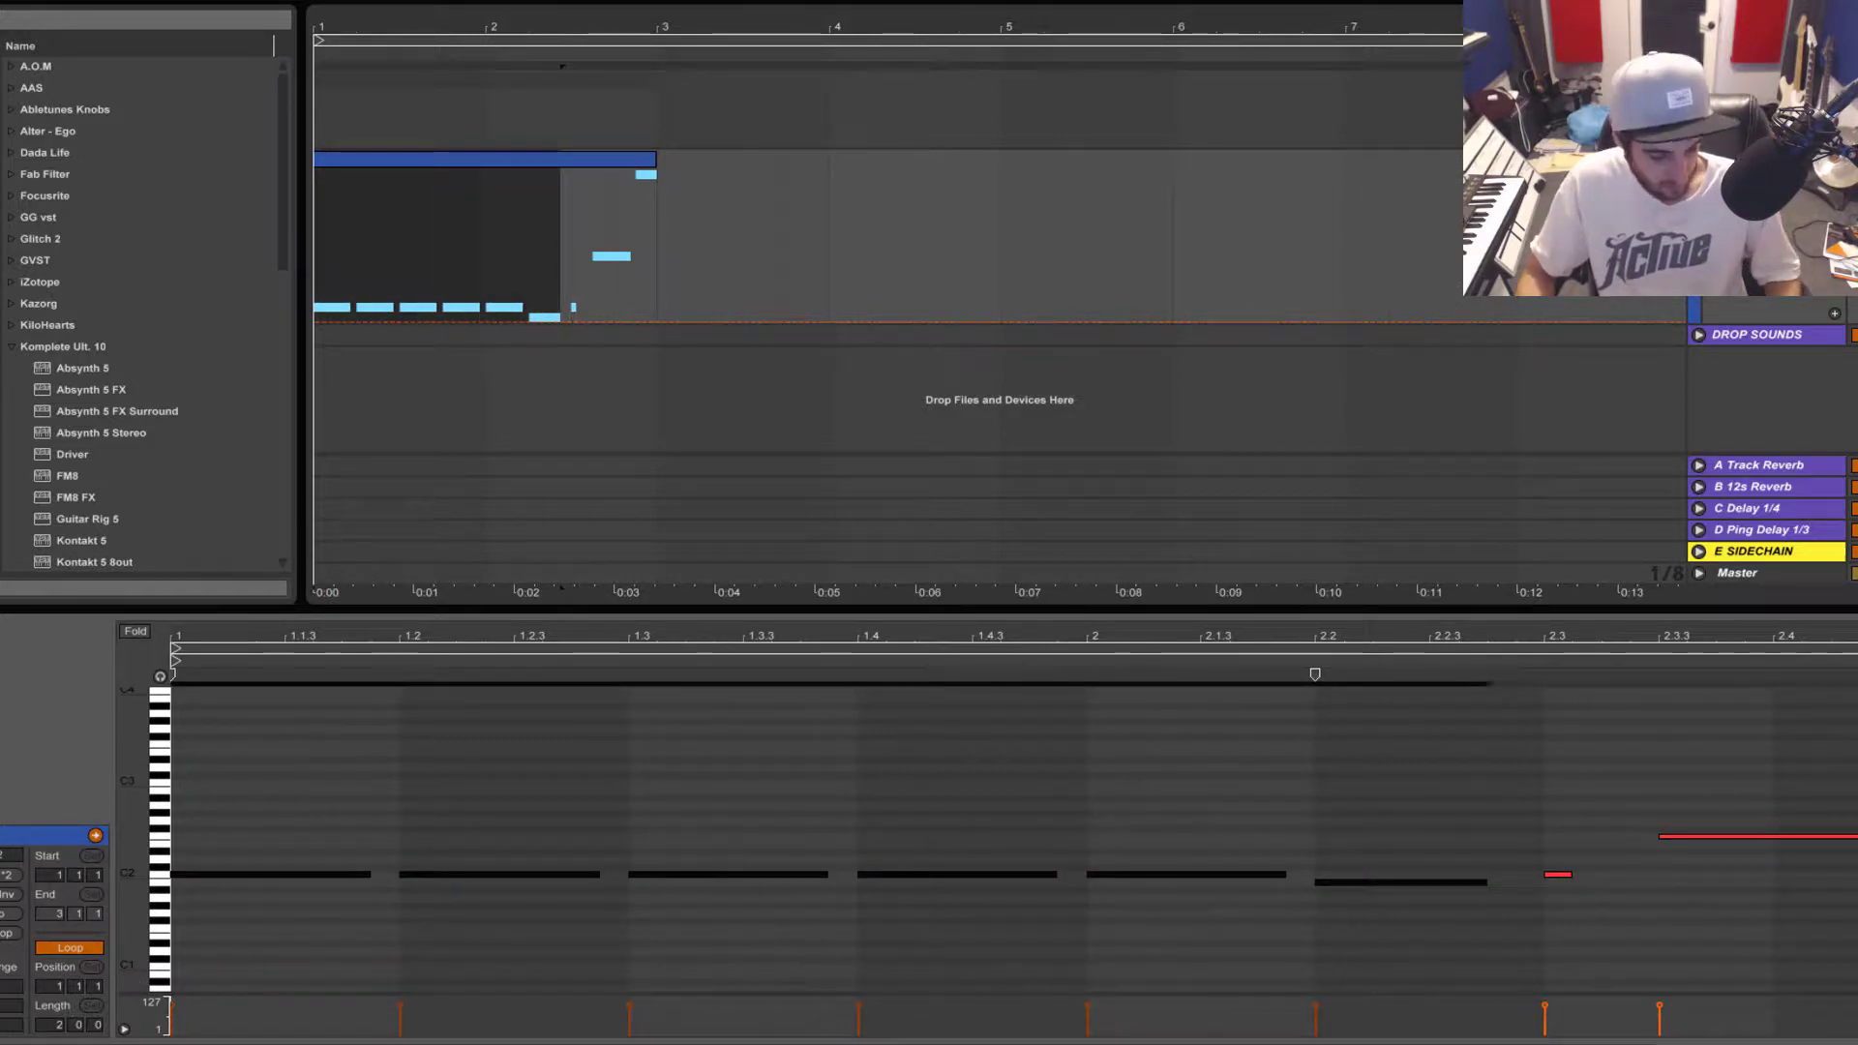
pyautogui.moveTo(180, 1031); pyautogui.dragTo(1854, 1005)
pyautogui.press('space')
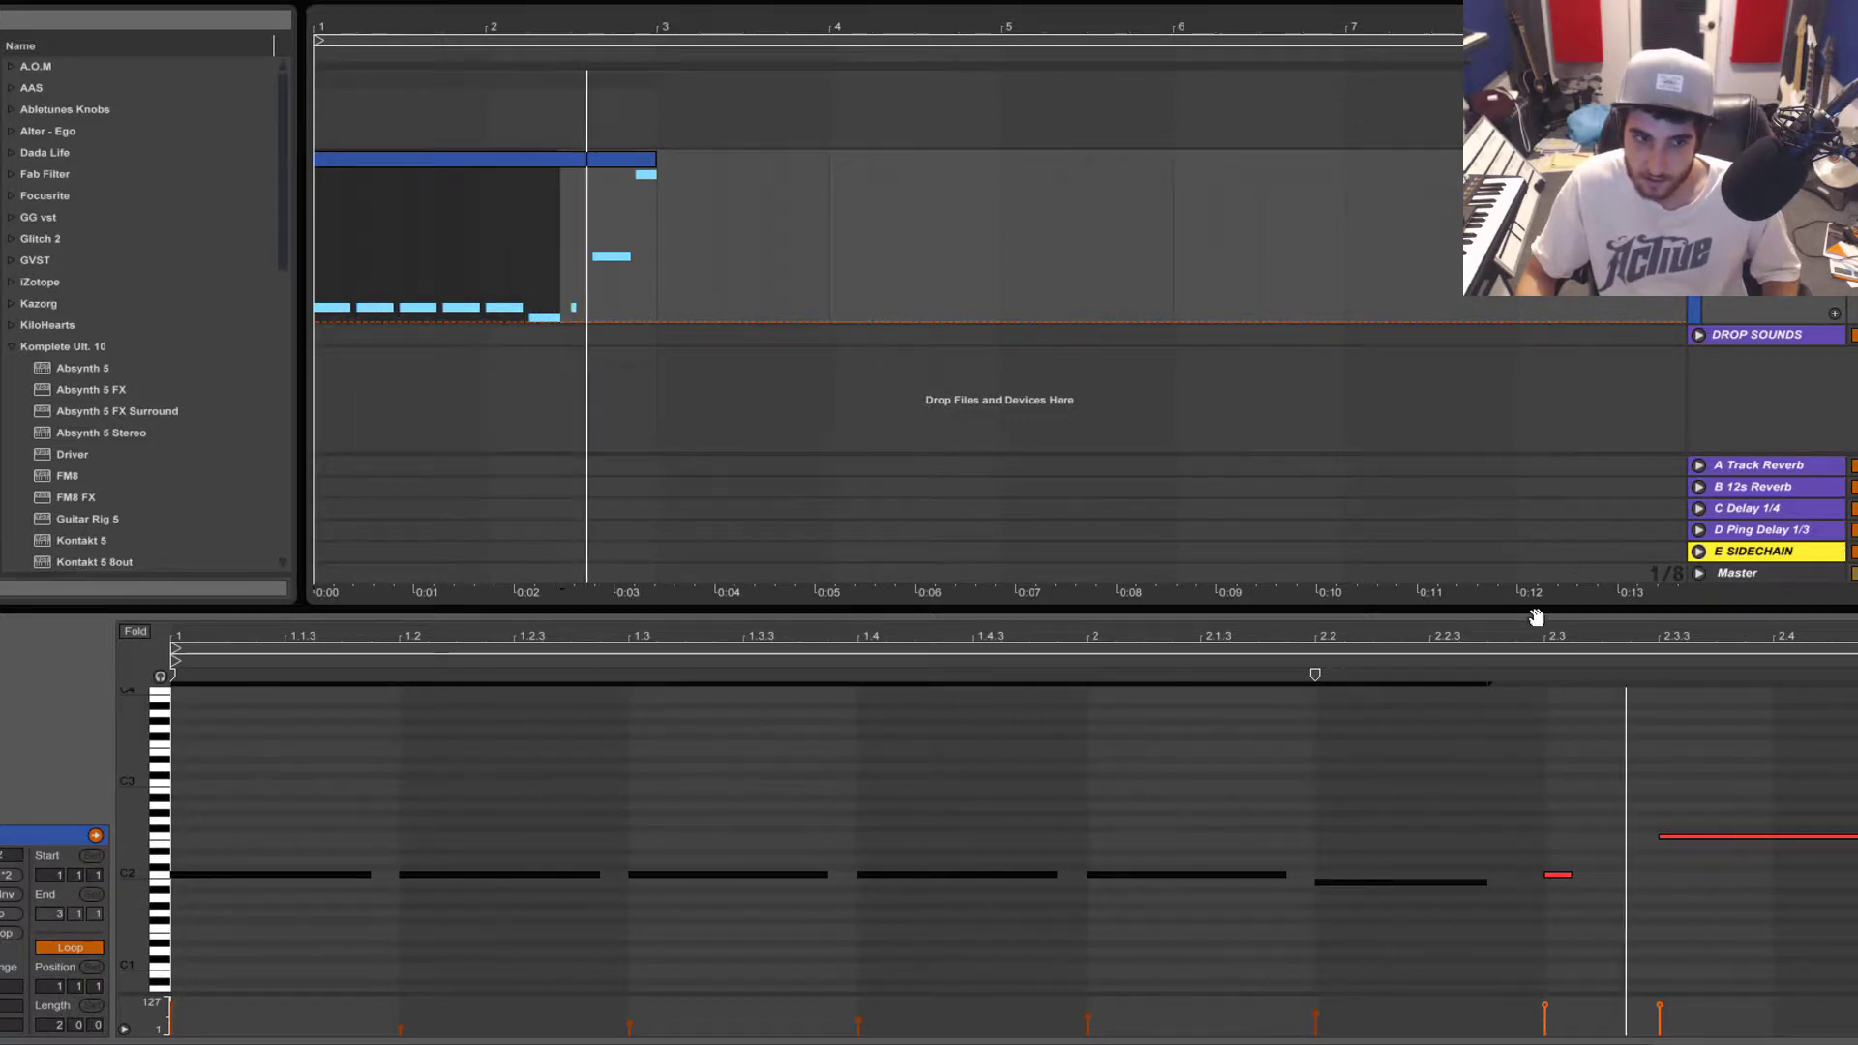
pyautogui.hotkey('ctrl', 'a')
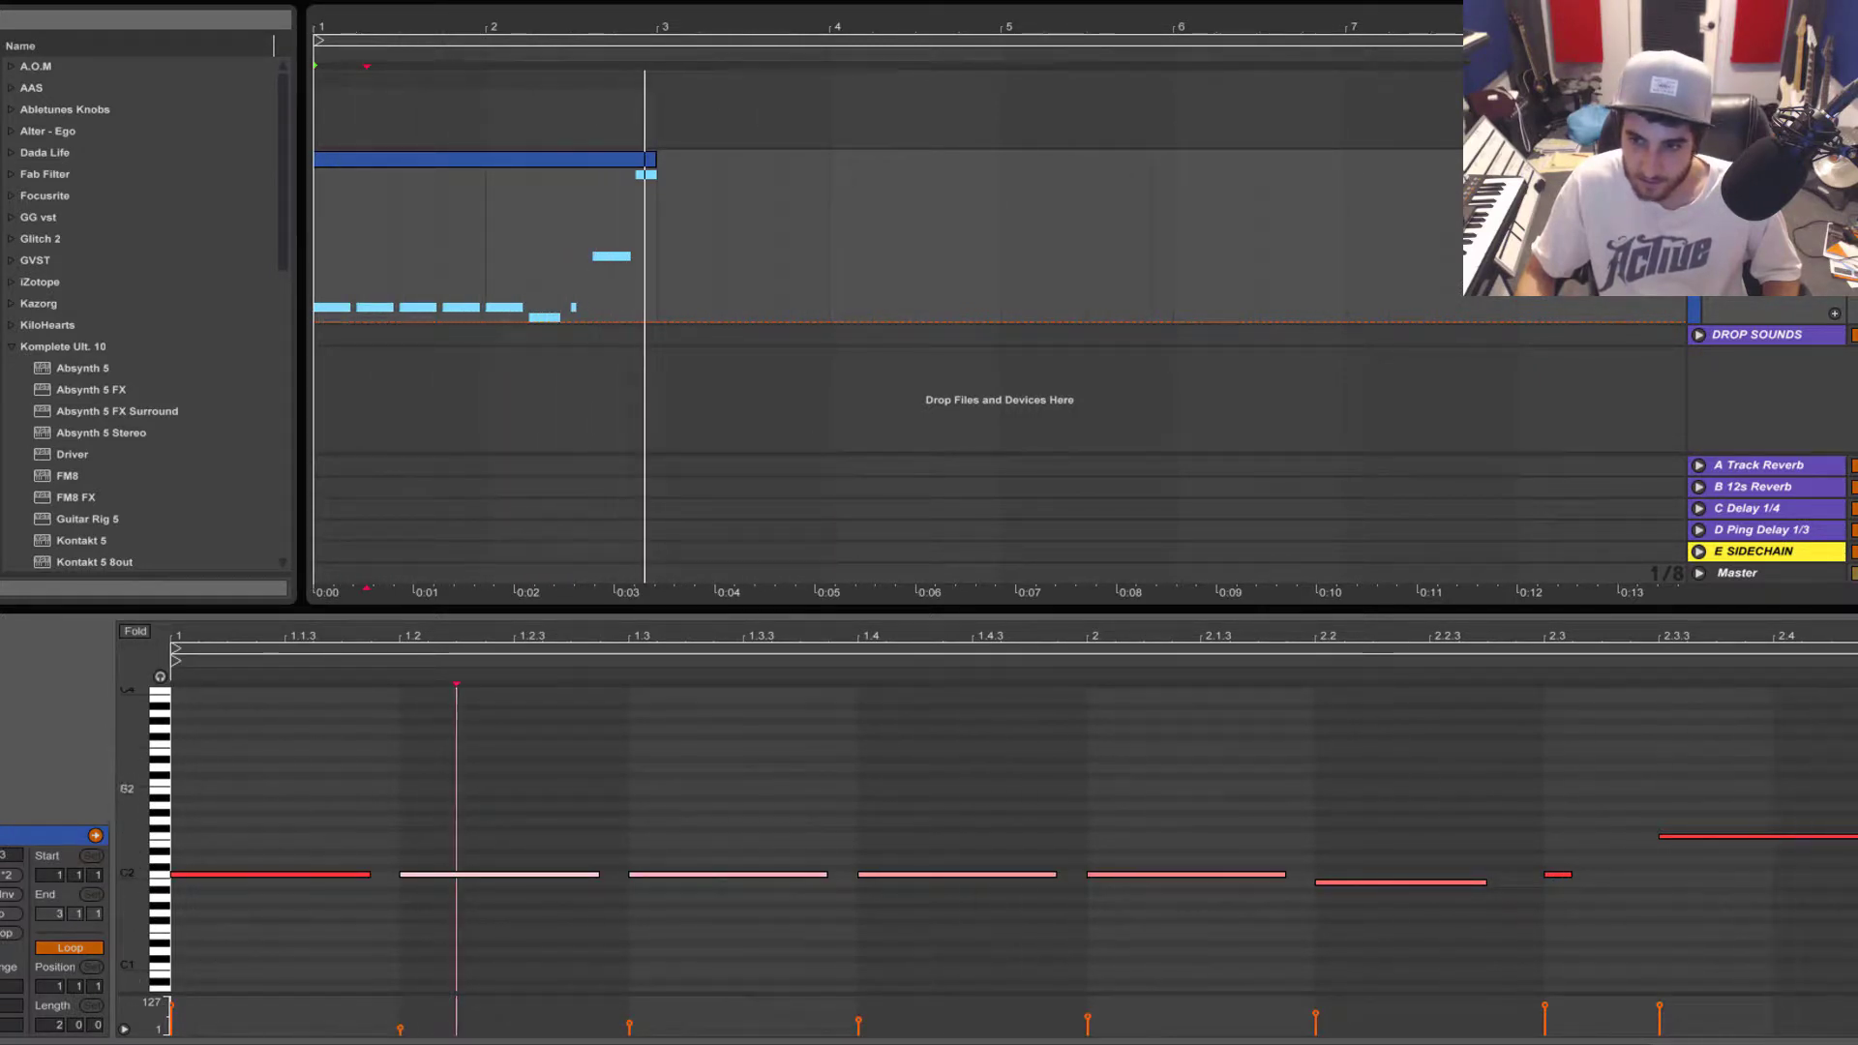
pyautogui.press('space')
# Step: Bring the Massive window back into clear view and show the filter key tracking curve
pyautogui.click(404, 744)
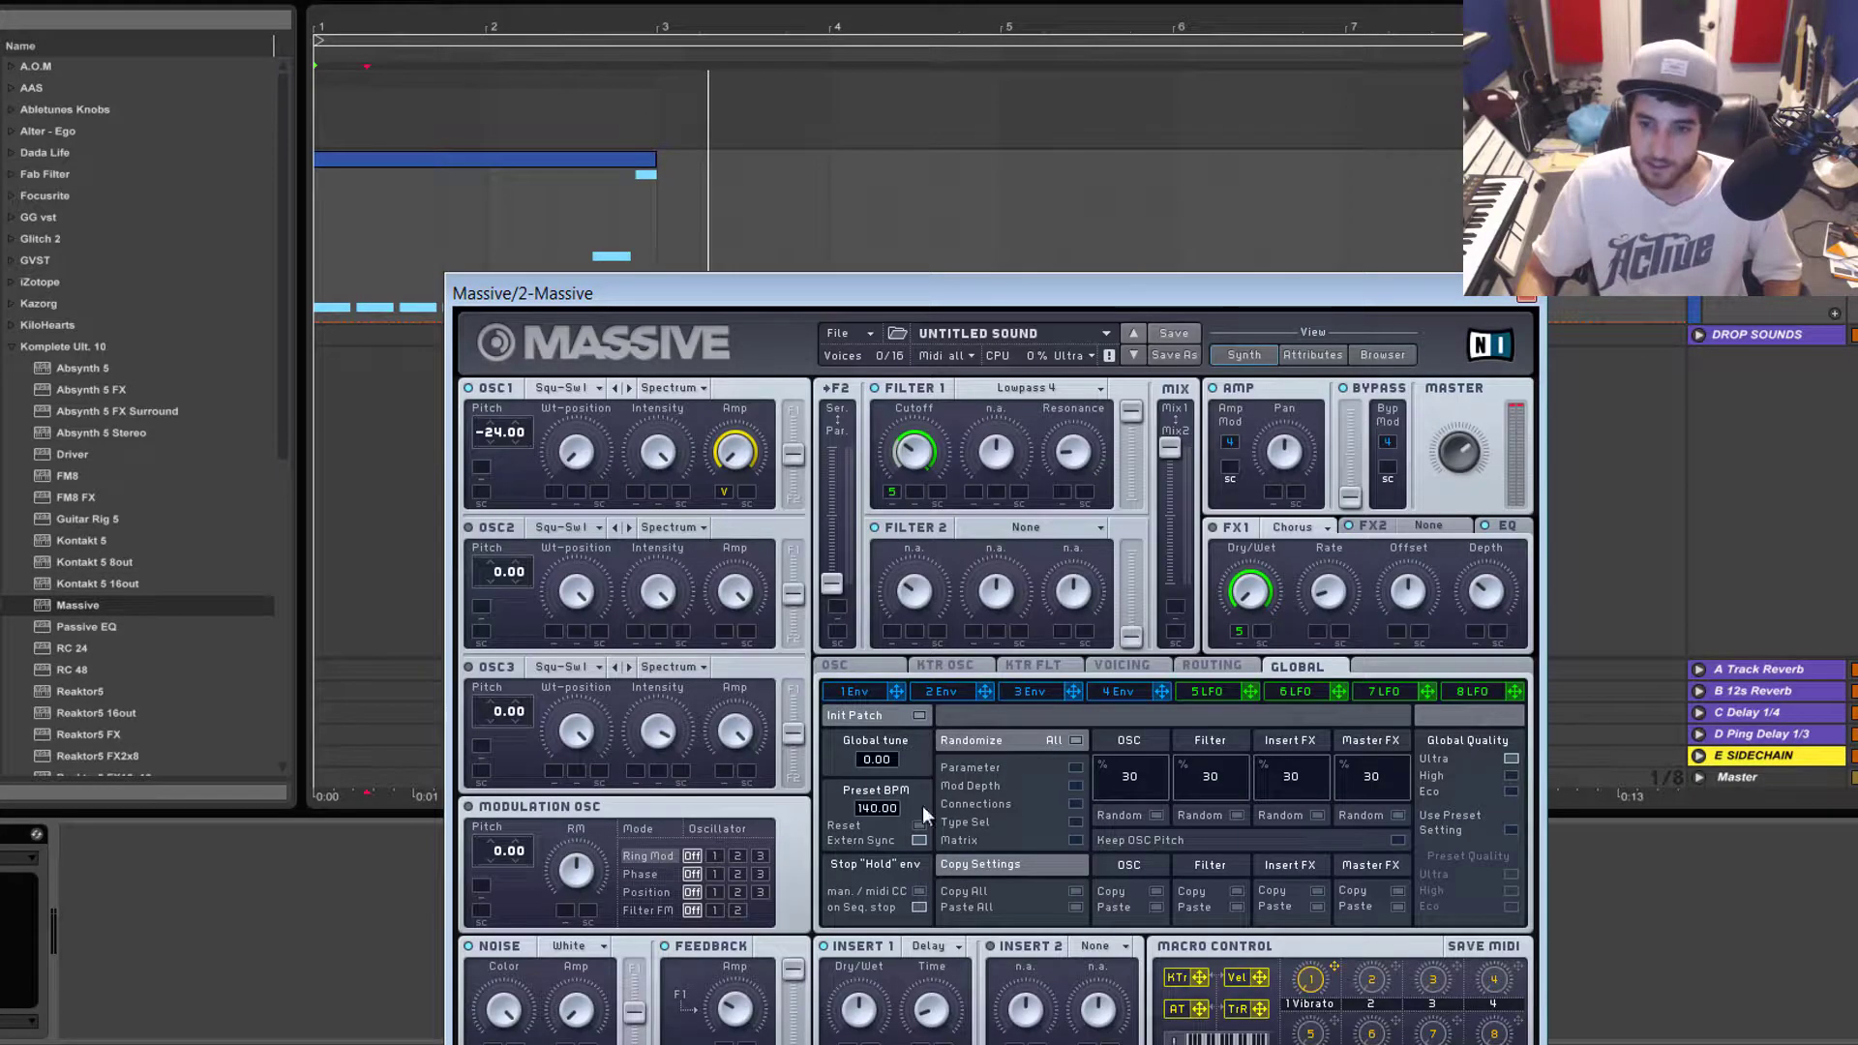
pyautogui.moveTo(1107, 294); pyautogui.dragTo(1031, 64)
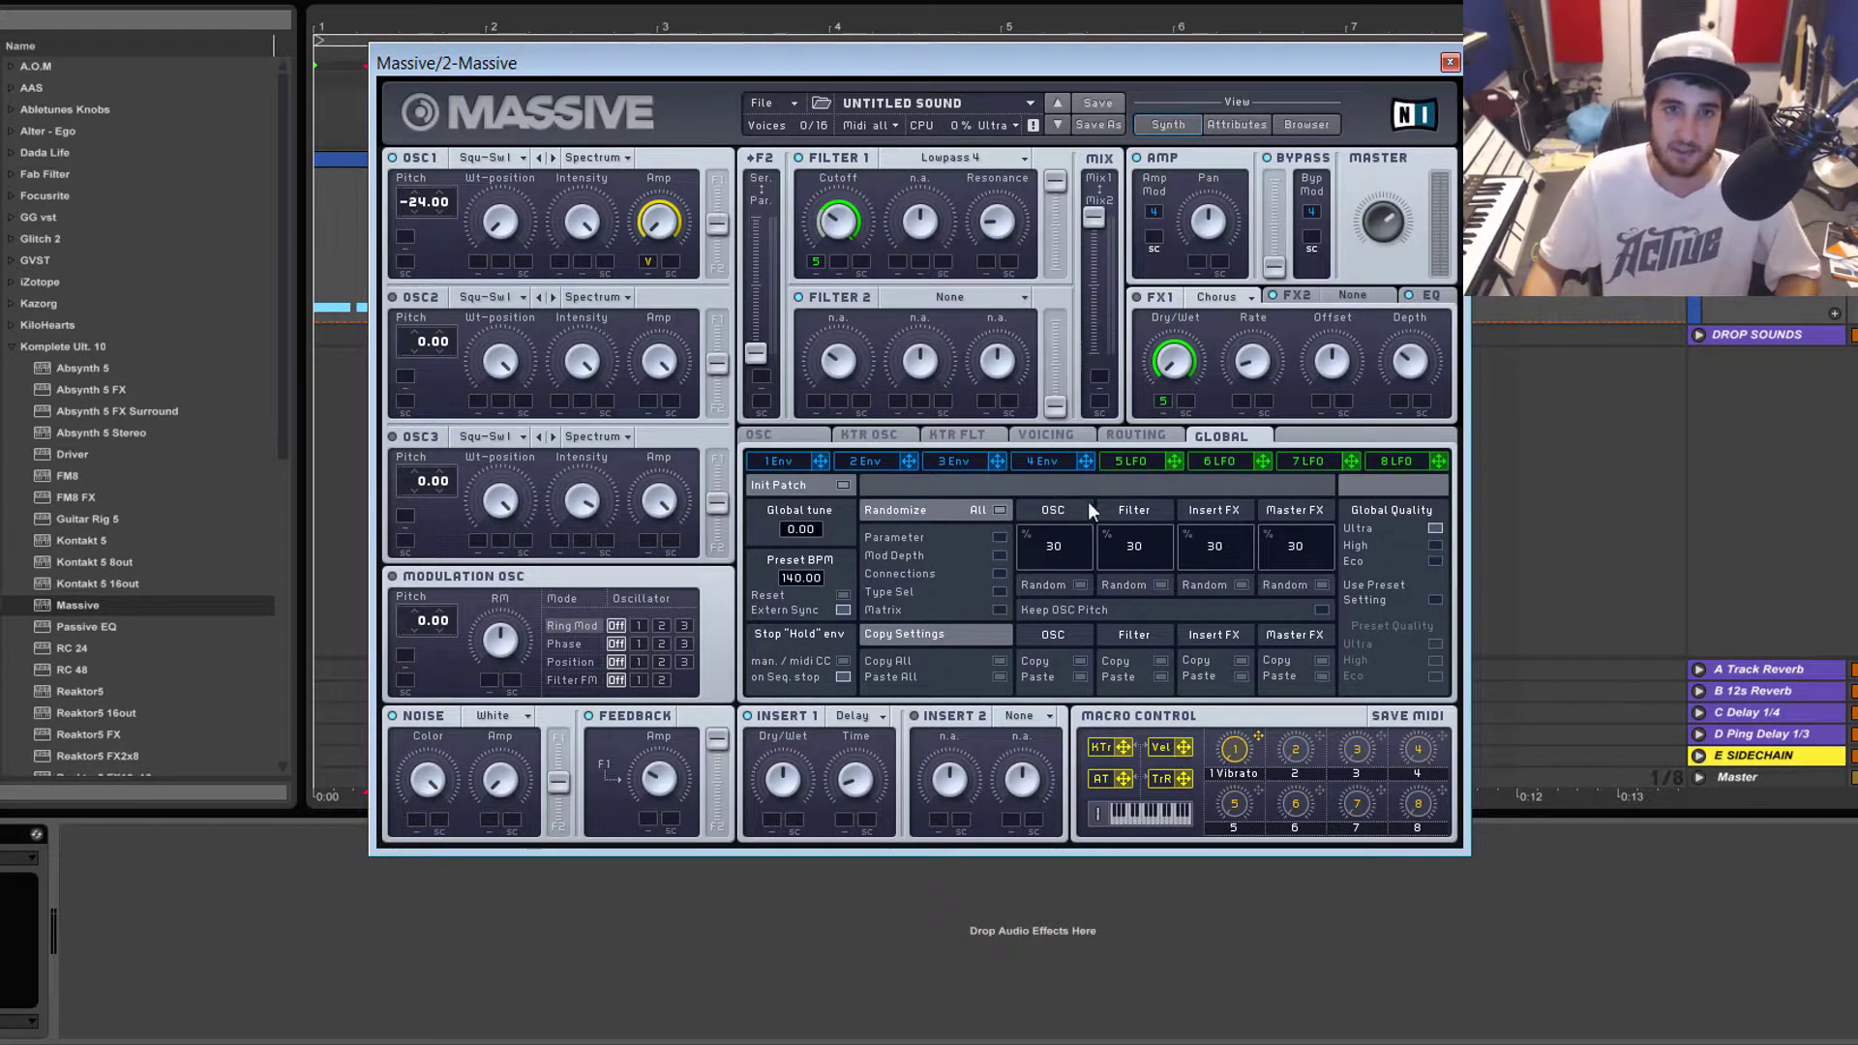
pyautogui.moveTo(800, 65); pyautogui.dragTo(827, 137)
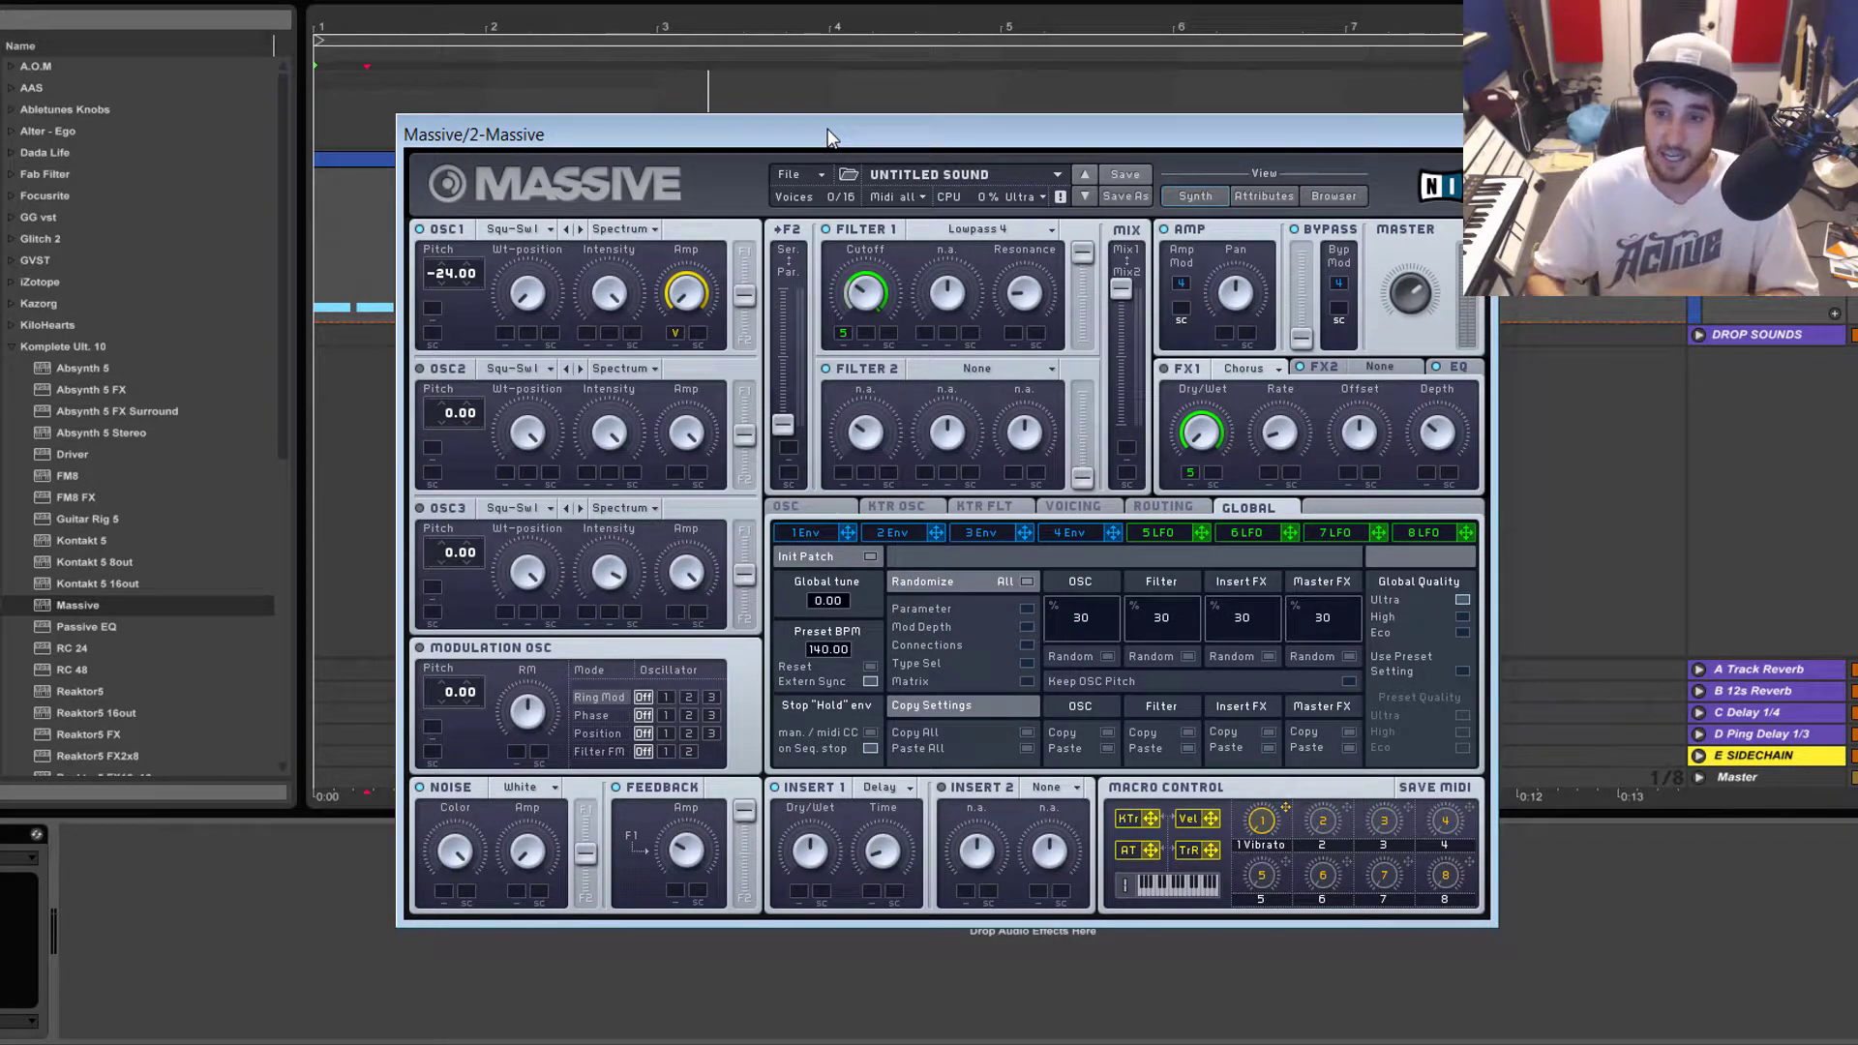
pyautogui.click(984, 507)
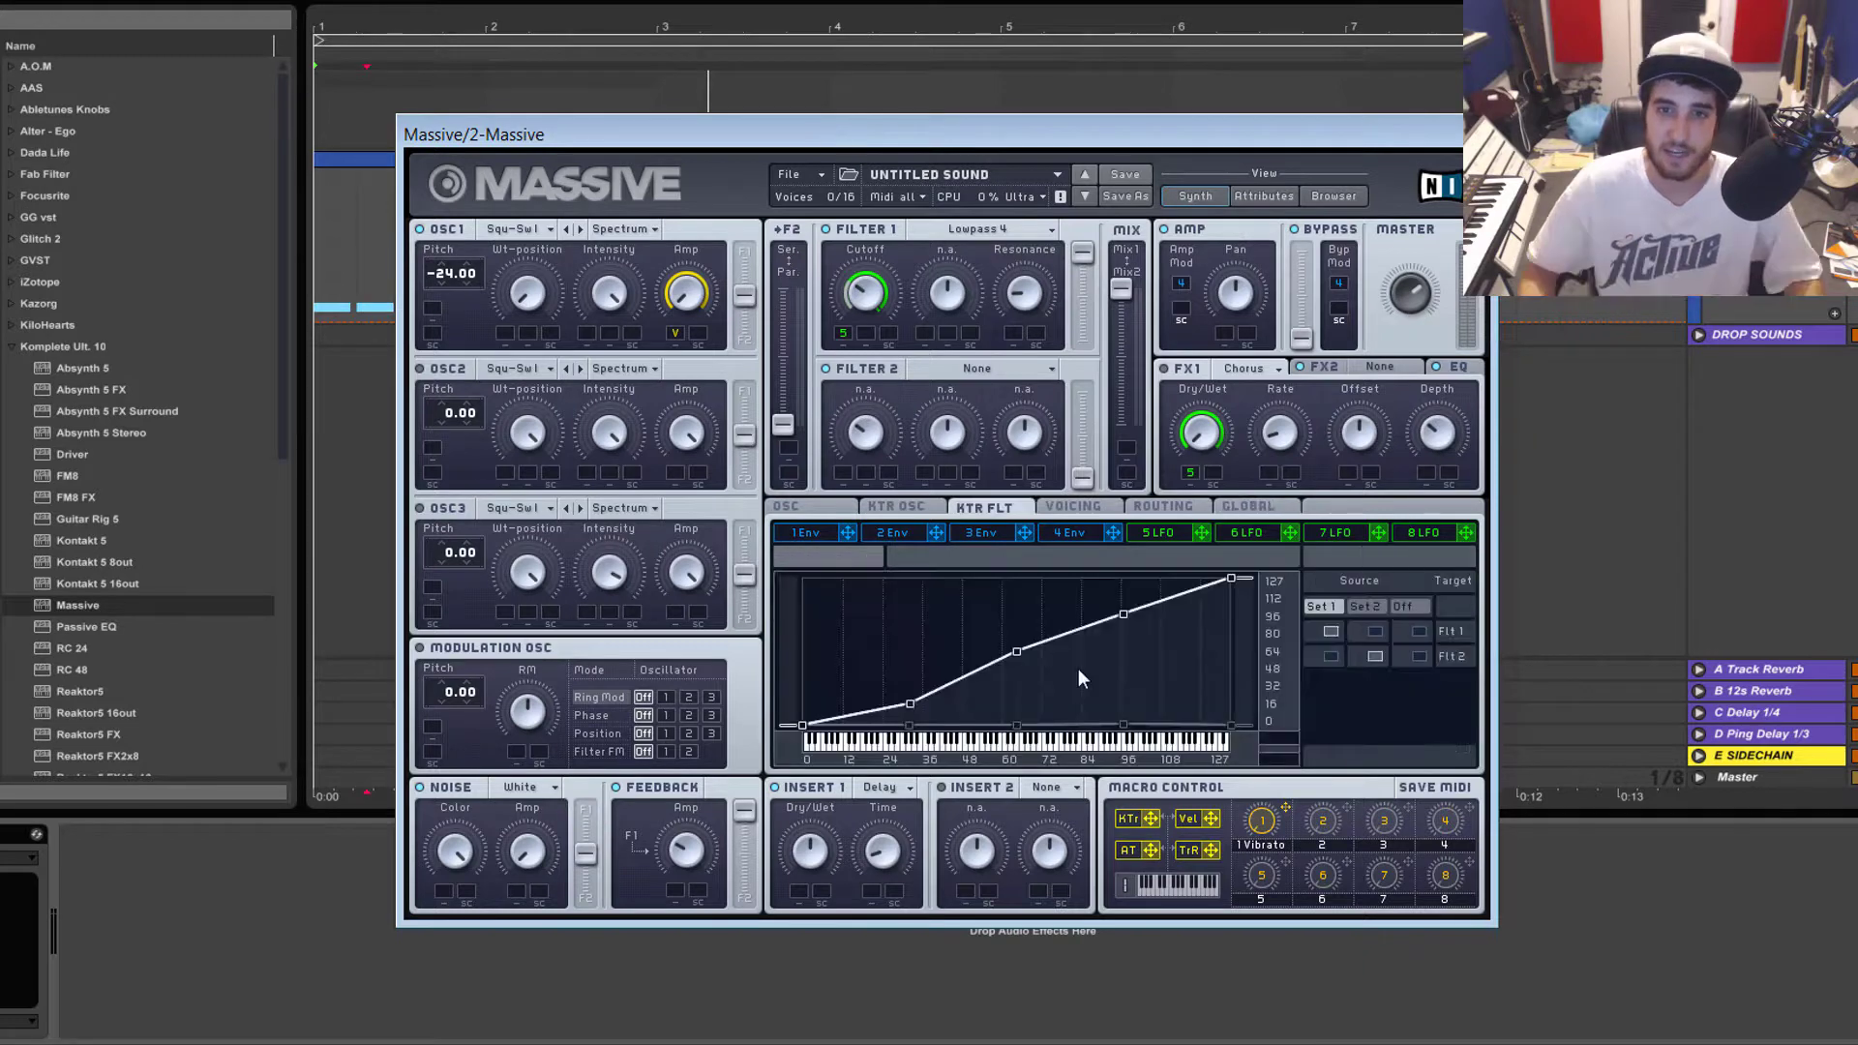